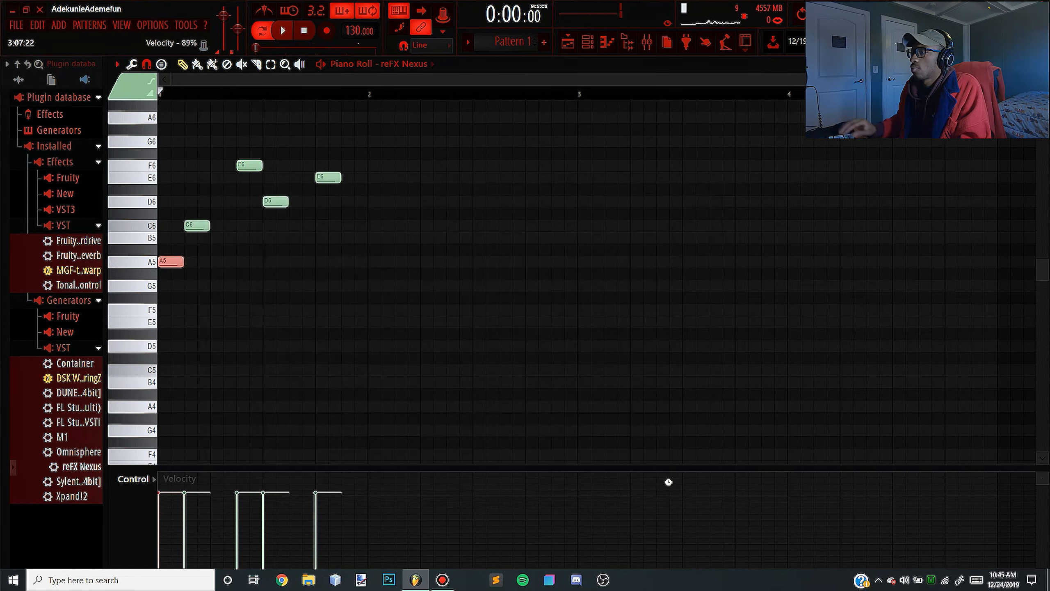
Transpose the five-note melody in bar 1 up two semitones so it starts on B5, and play it back.
key("Up")
key("Up")
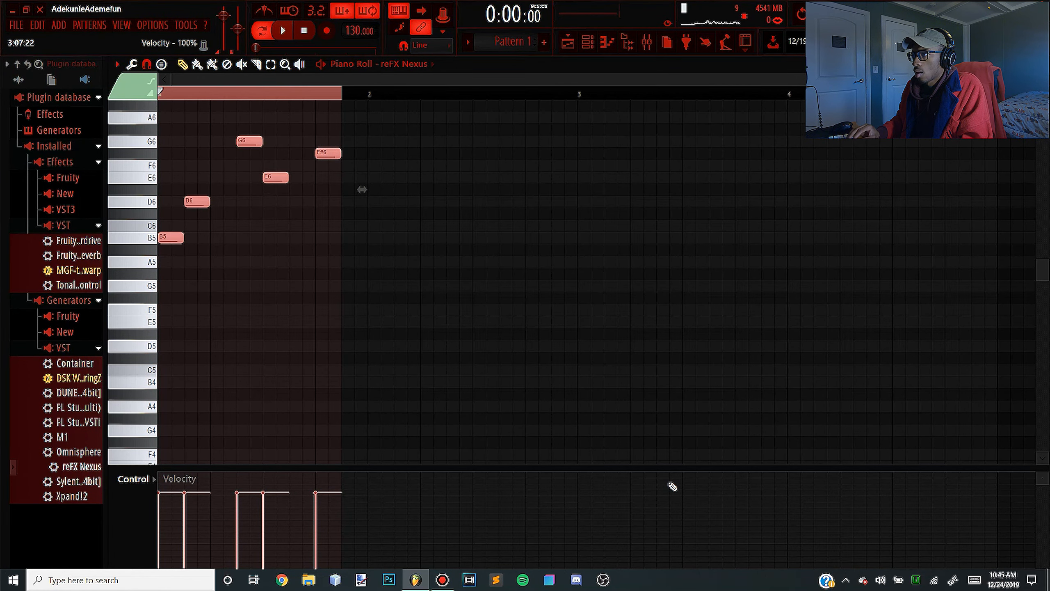
key("space")
key("space")
Move the D6 melody note half a beat later in bar 1 and play the pattern.
left_click(288, 94, "ctrl")
key("space")
key("space")
left_click_drag(214, 201, 227, 201)
key("space")
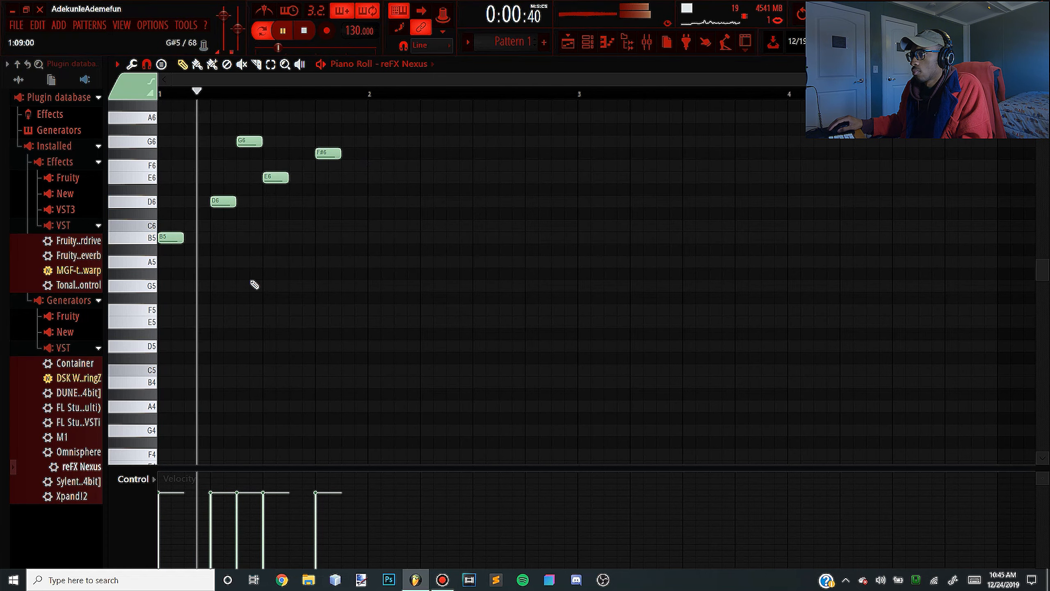
Add a low G5 note at the start of bar 1 and an F#5 note at the start of bar 2.
left_click(169, 309)
key("space")
key("space")
left_click_drag(170, 309, 141, 255)
key("space")
key("space")
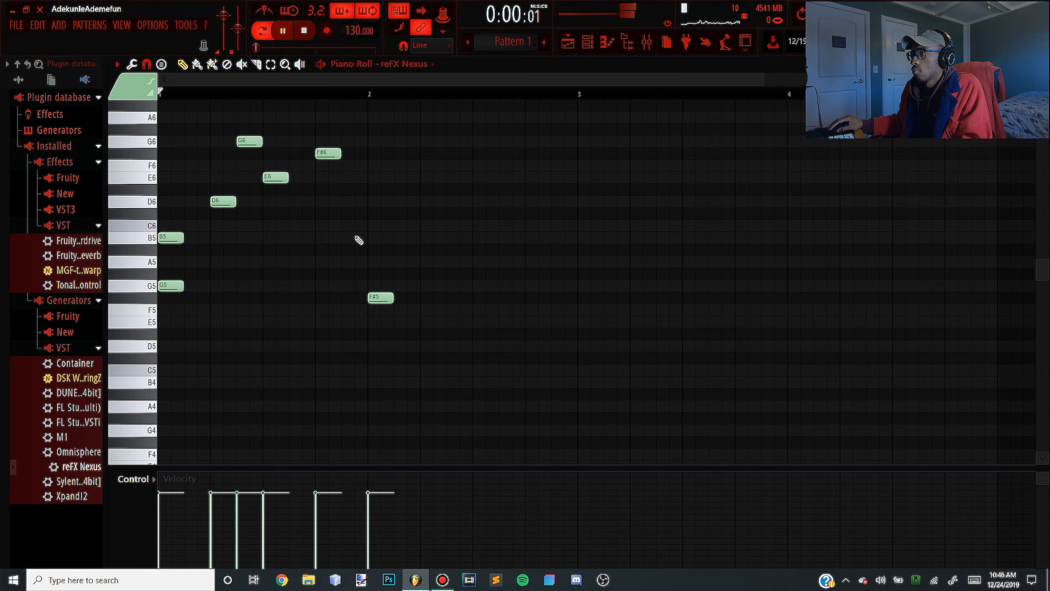
Copy the bar 1 melody notes, without the low G5, into bar 2 and deselect them.
left_click_drag(387, 263, 101, 124)
left_click_drag(172, 235, 383, 237)
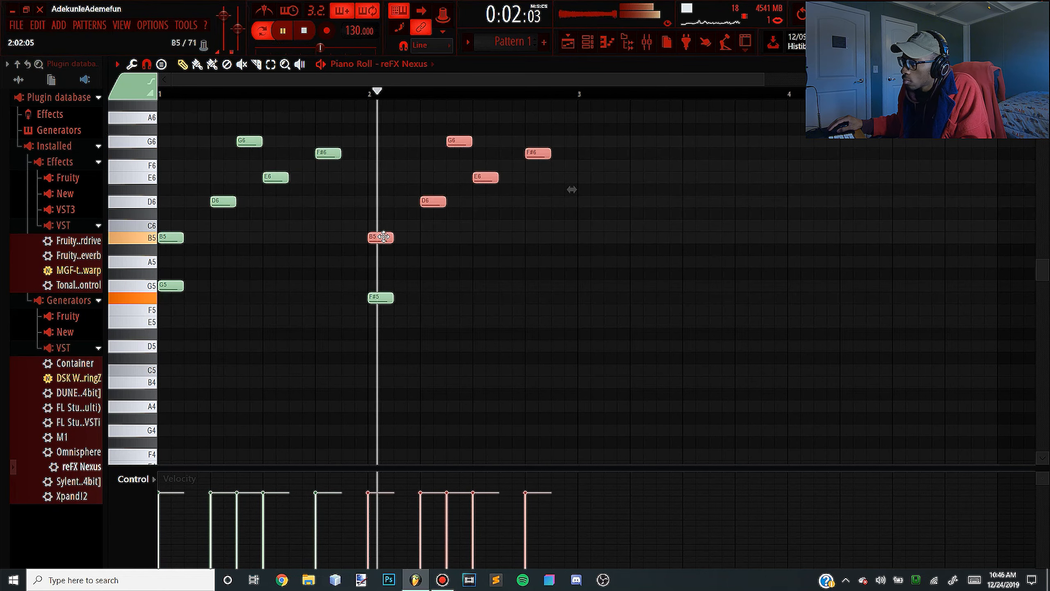
key("space")
left_click(346, 257, "ctrl")
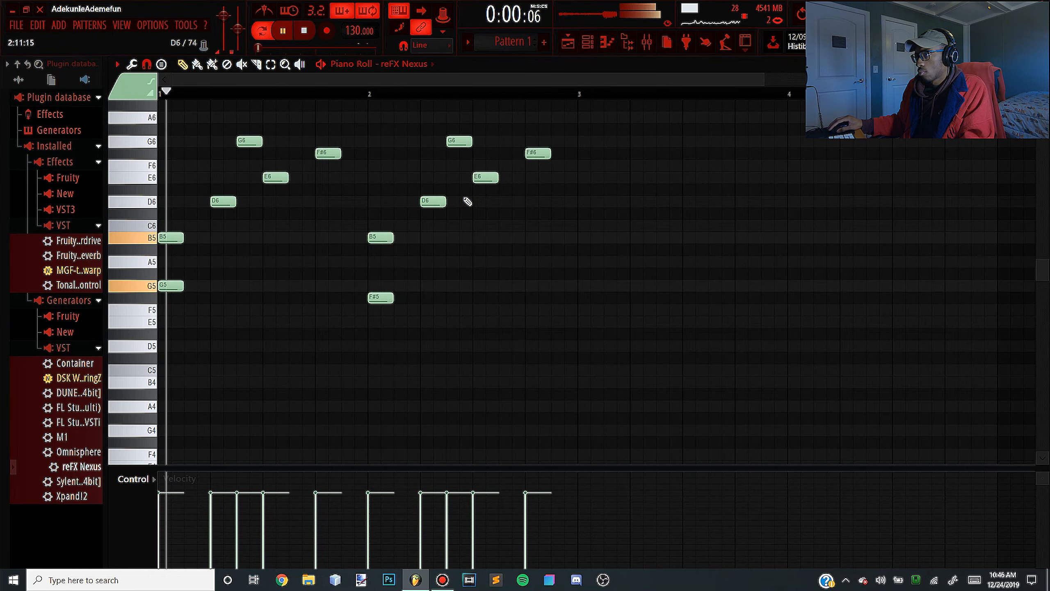
Copy the whole two-bar phrase into bars 3 and 4 and stop playback.
scroll(501, 257, "down", 5)
scroll(479, 244, "down", 2)
scroll(455, 252, "up", 6)
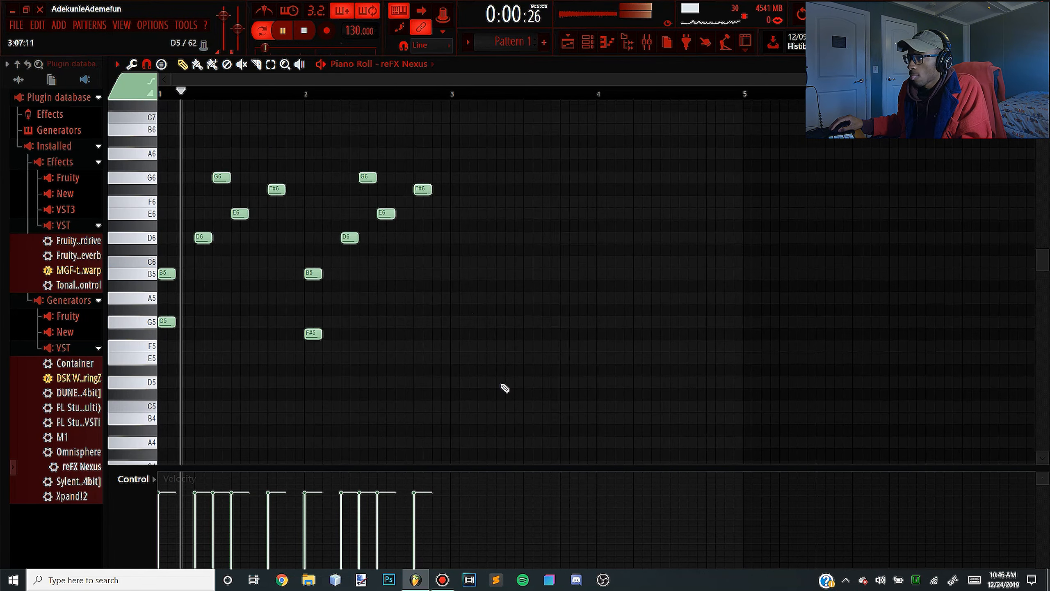
left_click_drag(502, 385, 161, 101)
mouse_move(162, 343)
left_mouse_down()
mouse_move(494, 344)
mouse_move(447, 344)
left_mouse_up()
key("space")
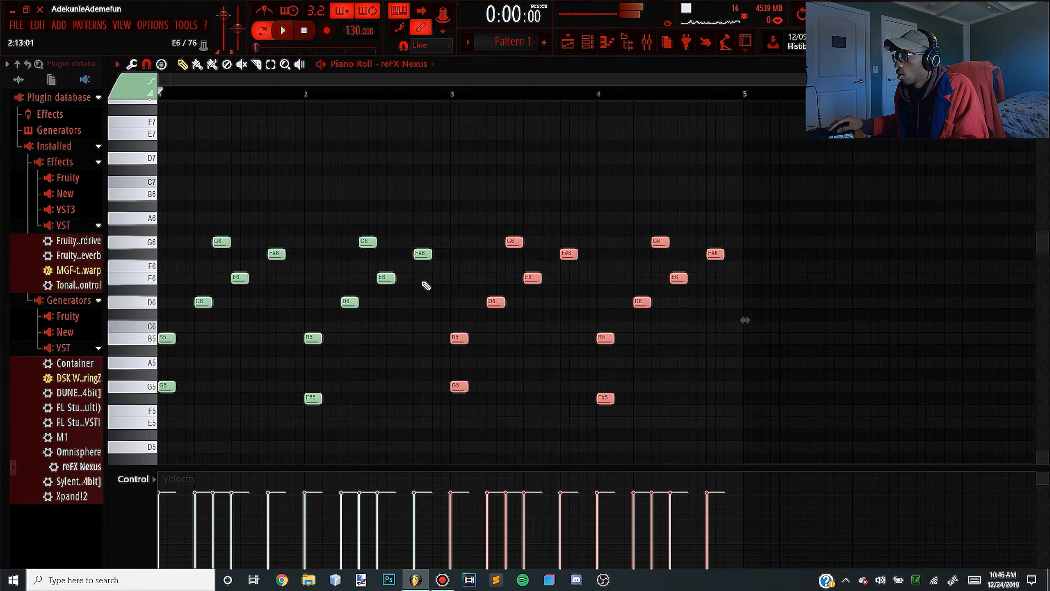
Add a D6 note at the end of bar 4 and stretch the low G5 and F#5 notes to one bar each.
left_click(720, 290)
left_click_drag(717, 297, 726, 322)
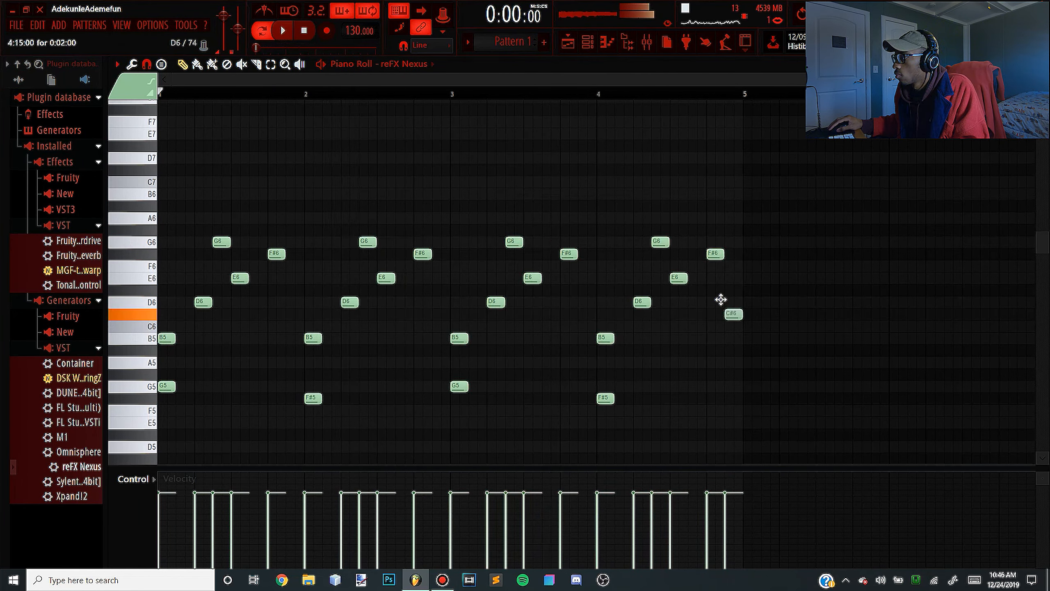
key("space")
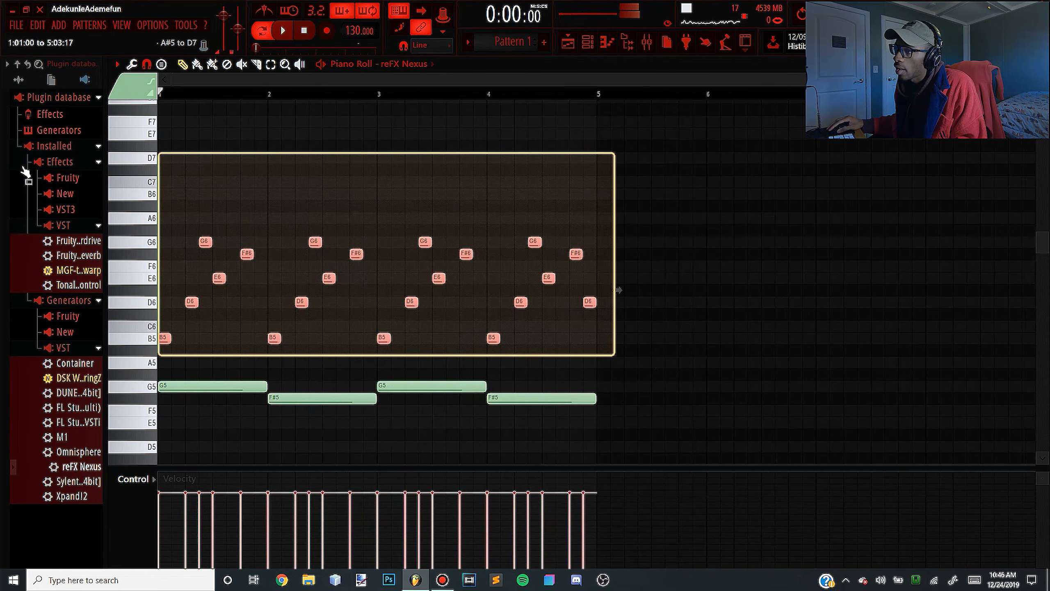
Copy the upper melody notes one octave higher, flip the copy horizontally with Score Flipper, and play back the pattern.
left_click_drag(24, 169, 25, 170)
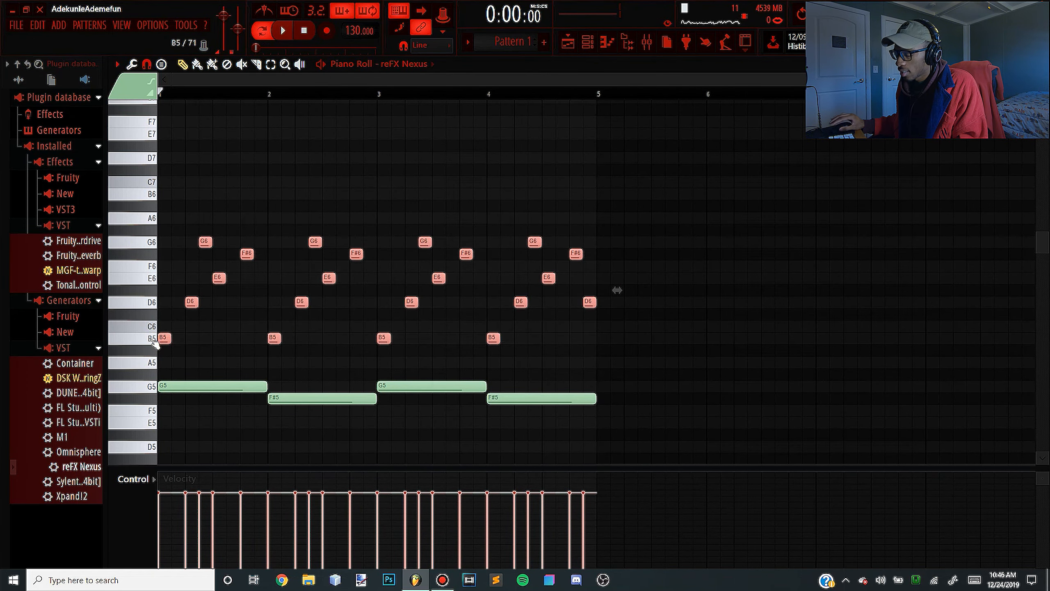
key("ctrl+Up")
key("alt+y")
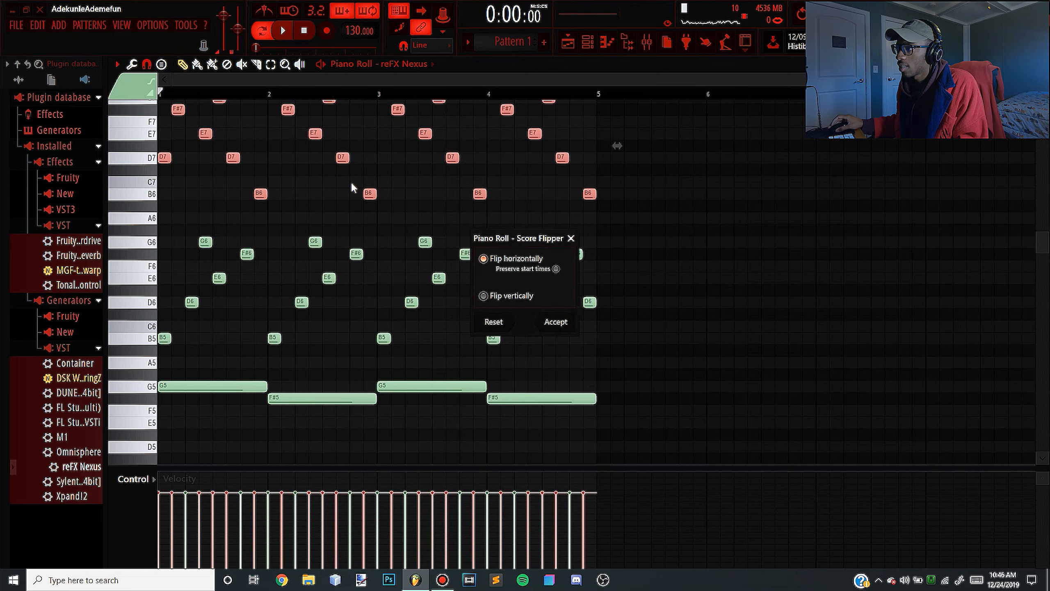
left_click(550, 321)
key("space")
scroll(430, 223, "up", 3)
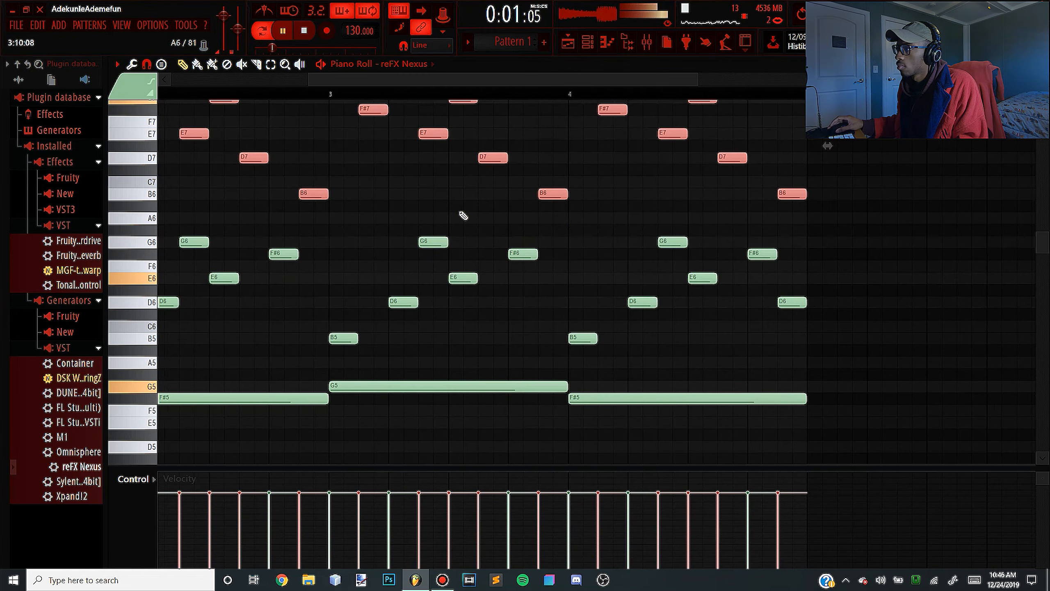
scroll(460, 212, "up", 1)
scroll(422, 211, "down", 3)
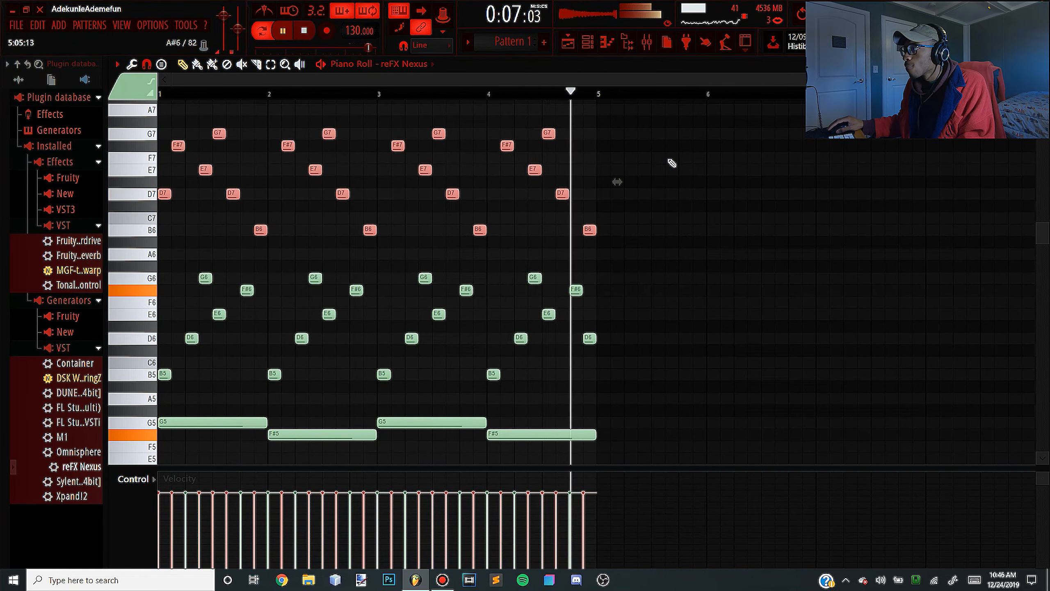
key("space")
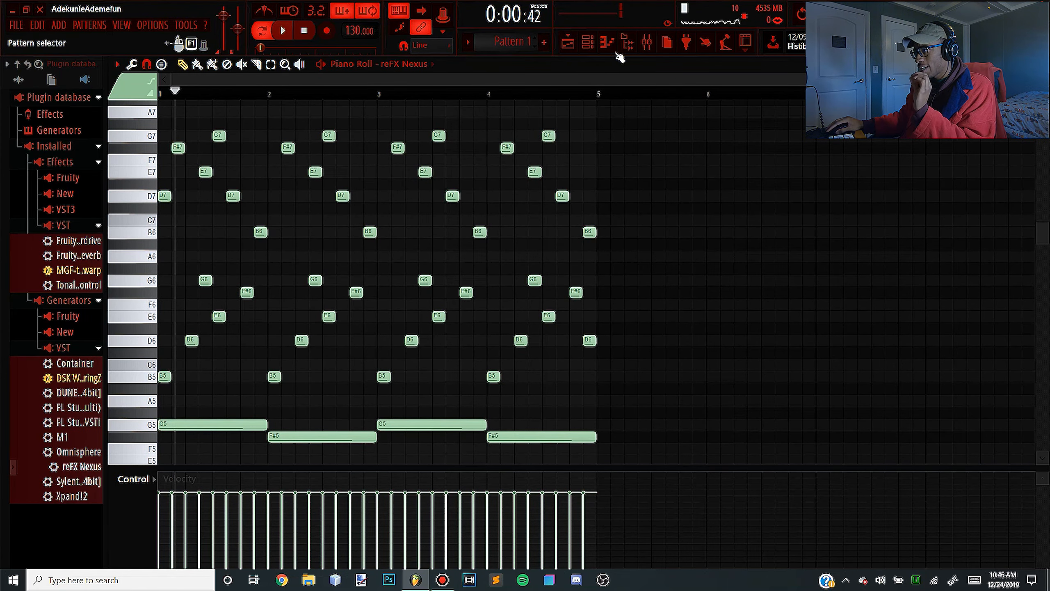
Paste the reFX Nexus notes into the Sylenth1 channel and open Sylenth1 during playback with Nexus muted.
left_click(606, 43)
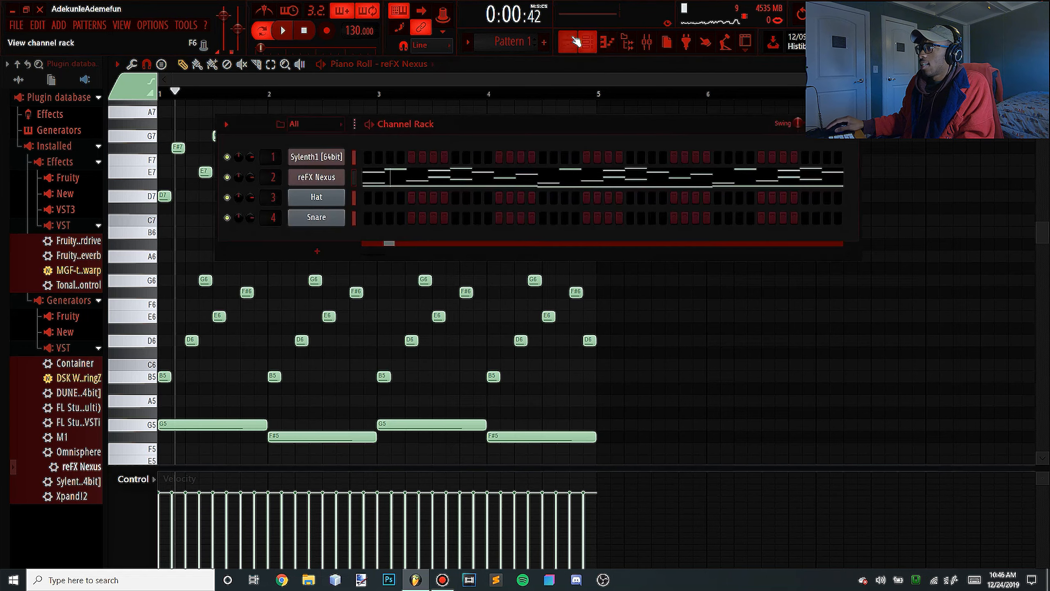
left_click(354, 154)
key("ctrl+v")
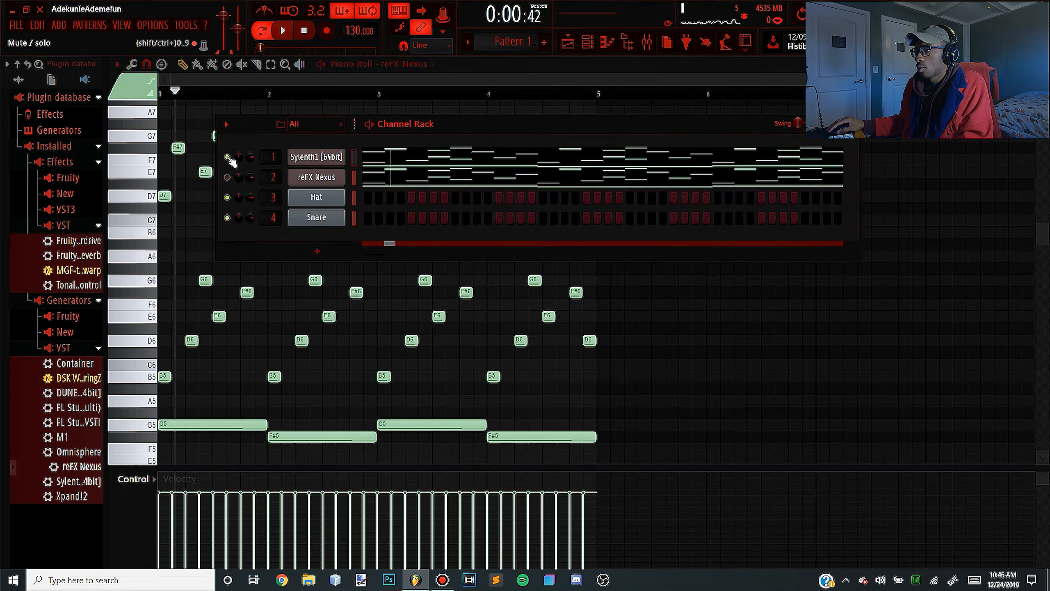
key("space")
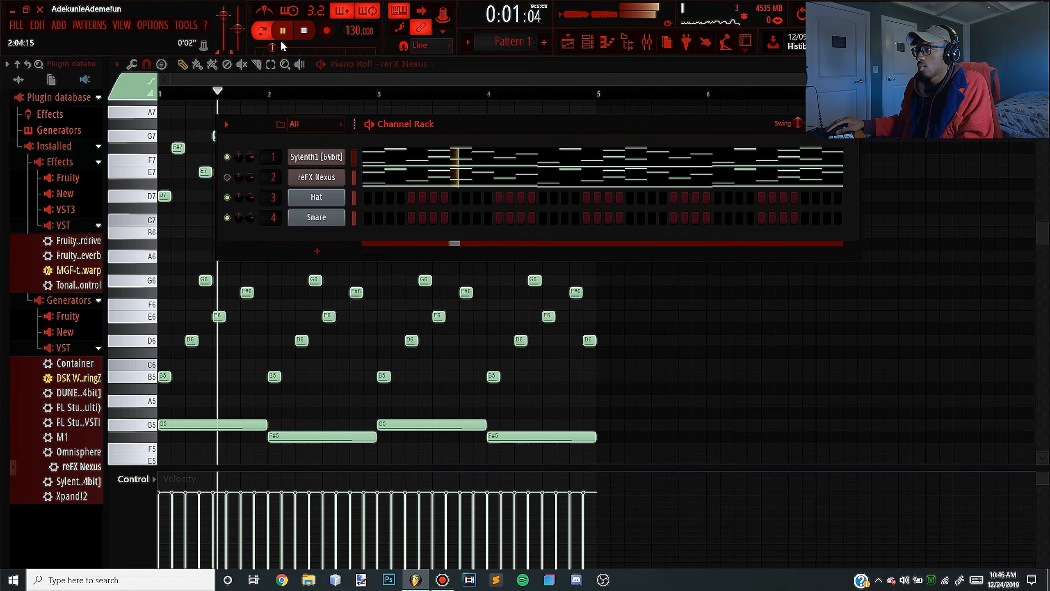
left_click(327, 156)
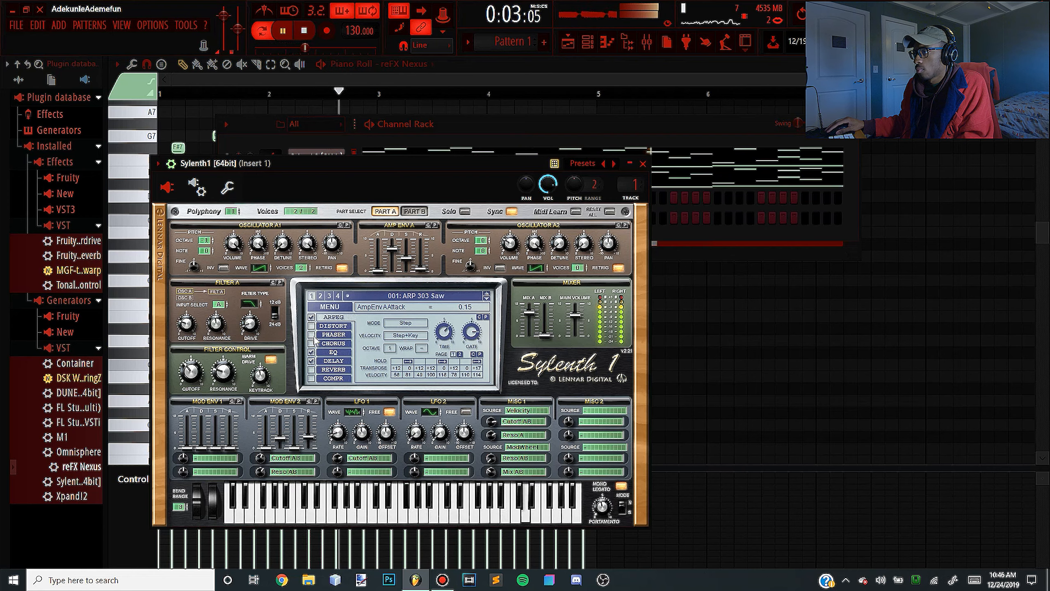
Enable the reverb on the Sylenth1 ARP 303 Saw preset and adjust its size, with dry/wet at 25.40 %.
left_click(311, 369)
left_click_drag(404, 339, 404, 318)
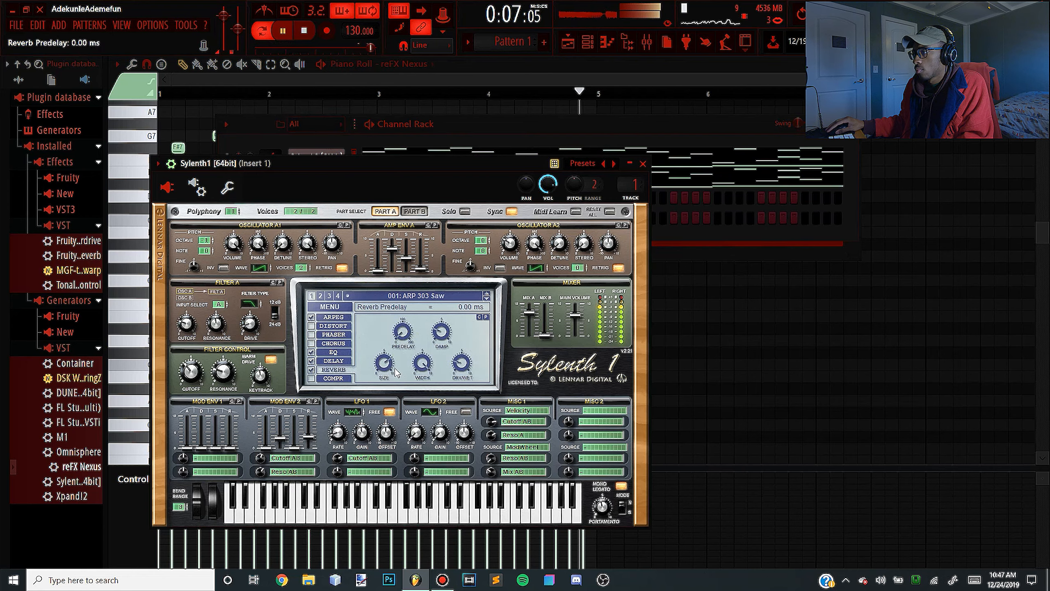
left_click_drag(384, 367, 385, 357)
left_click_drag(458, 330, 450, 348)
key("space")
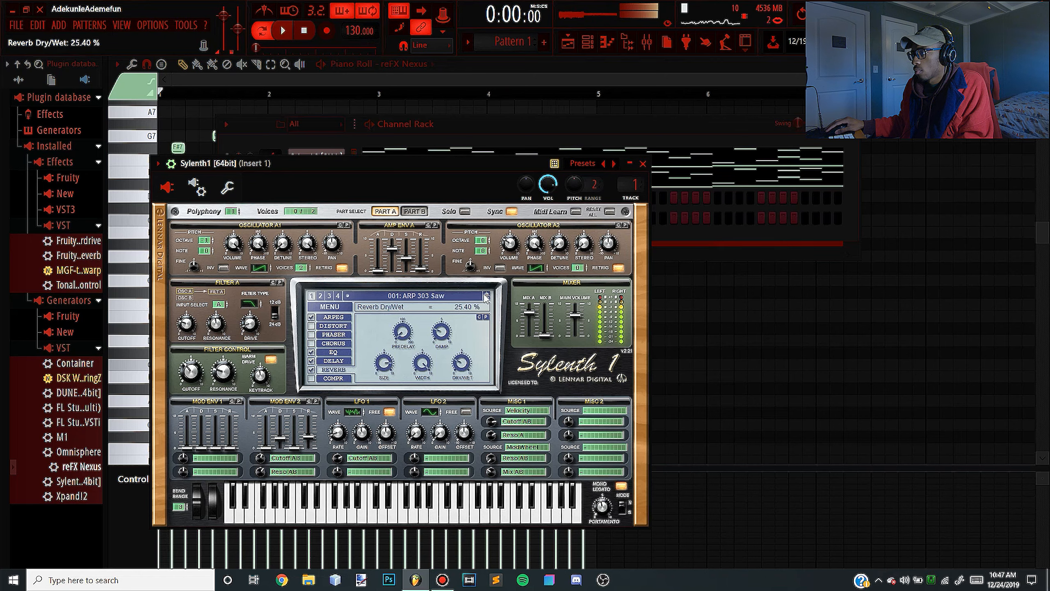
Load the Sylenth1 preset "512: stab it" and turn off its delay, EQ and distortion effects.
left_click(486, 298)
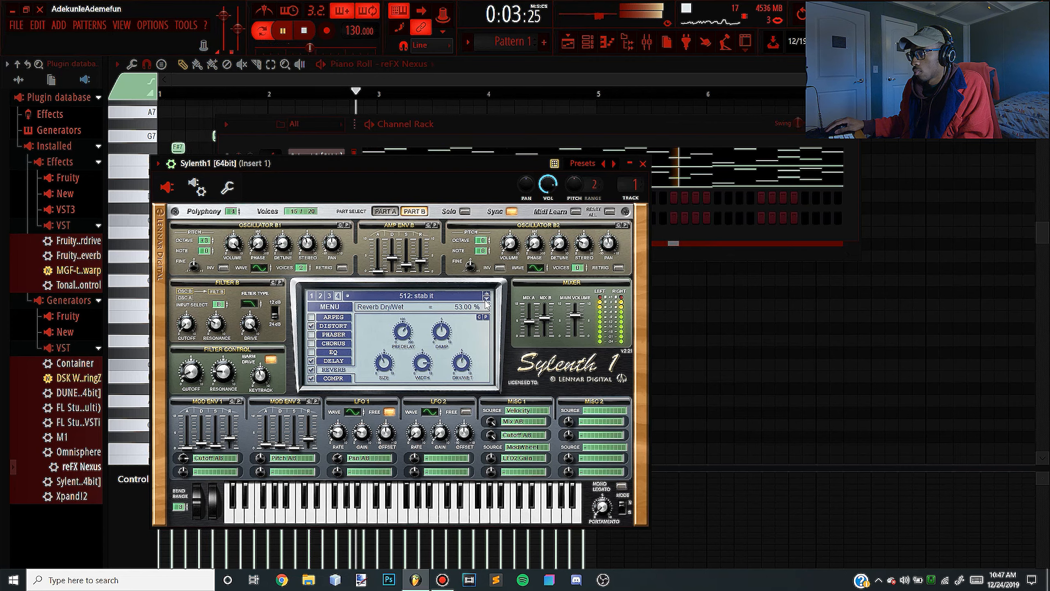
left_click(311, 354)
left_click(311, 360)
left_click(311, 351)
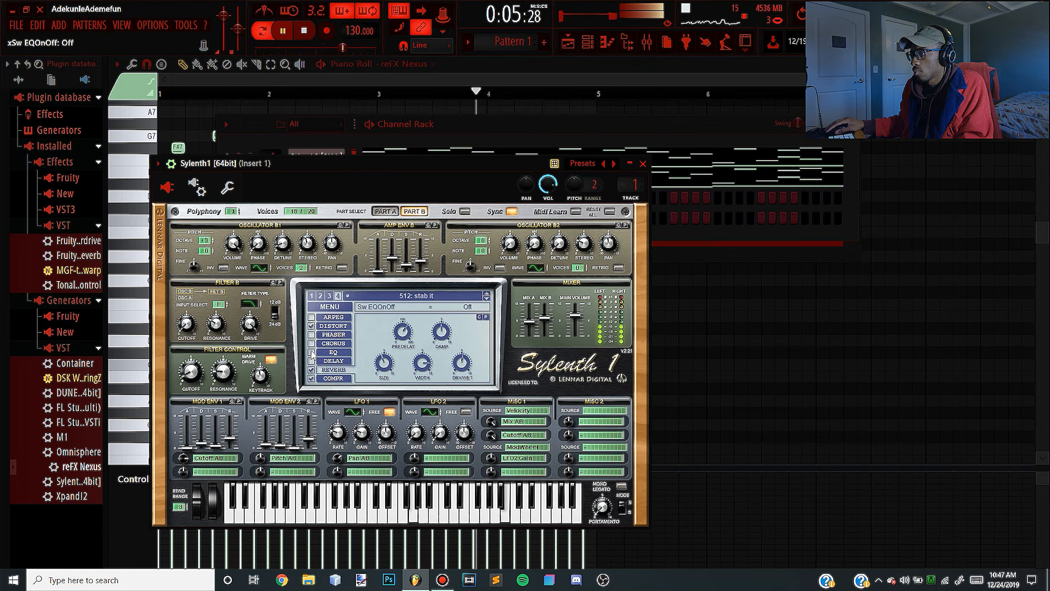
left_click(311, 326)
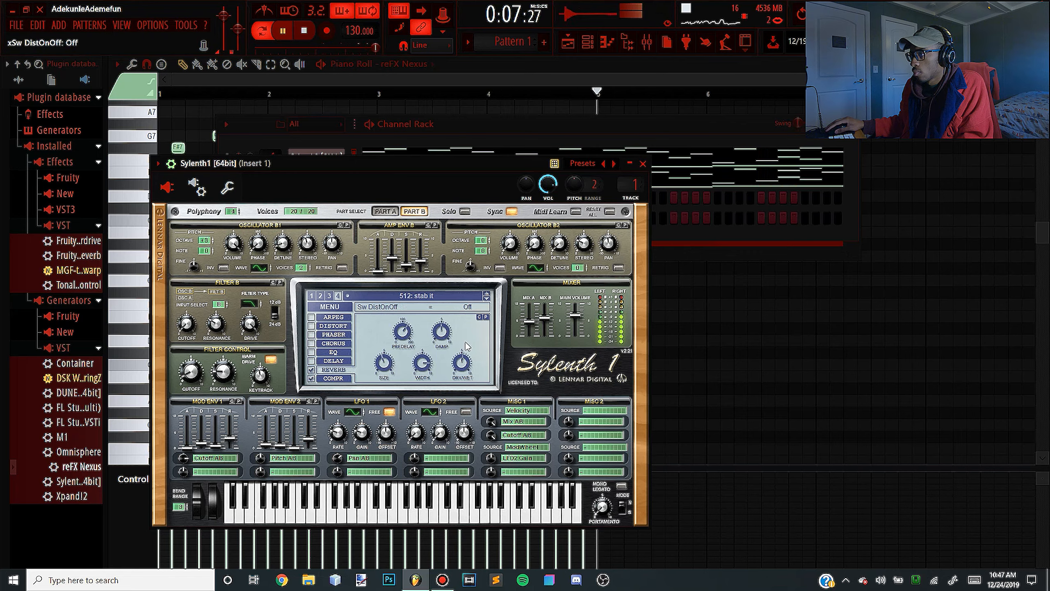
Turn off the preset's compressor during playback and set the reverb dry/wet to 74.43 %.
key("space")
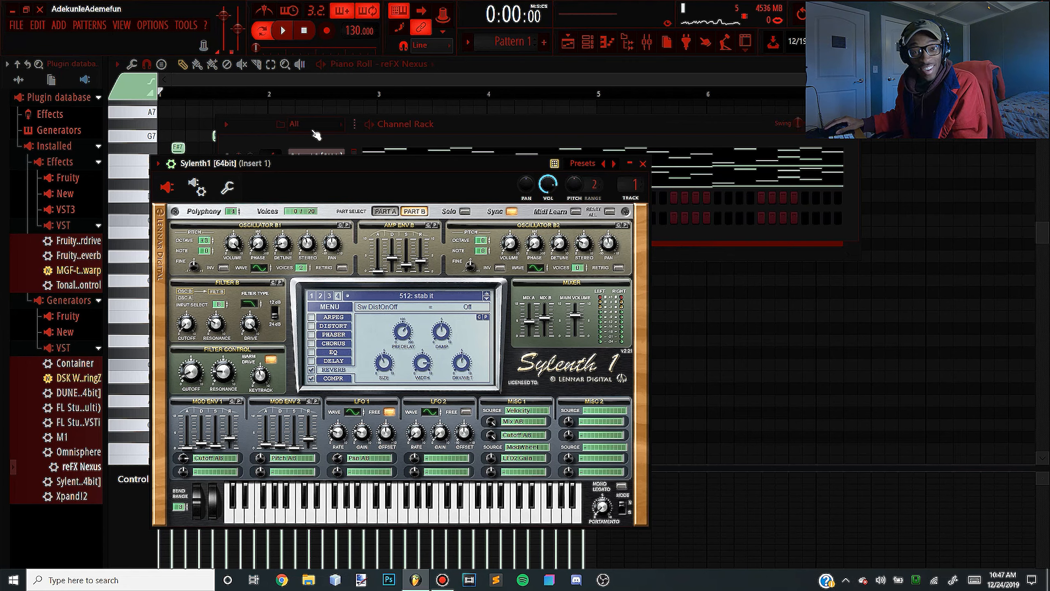
key("space")
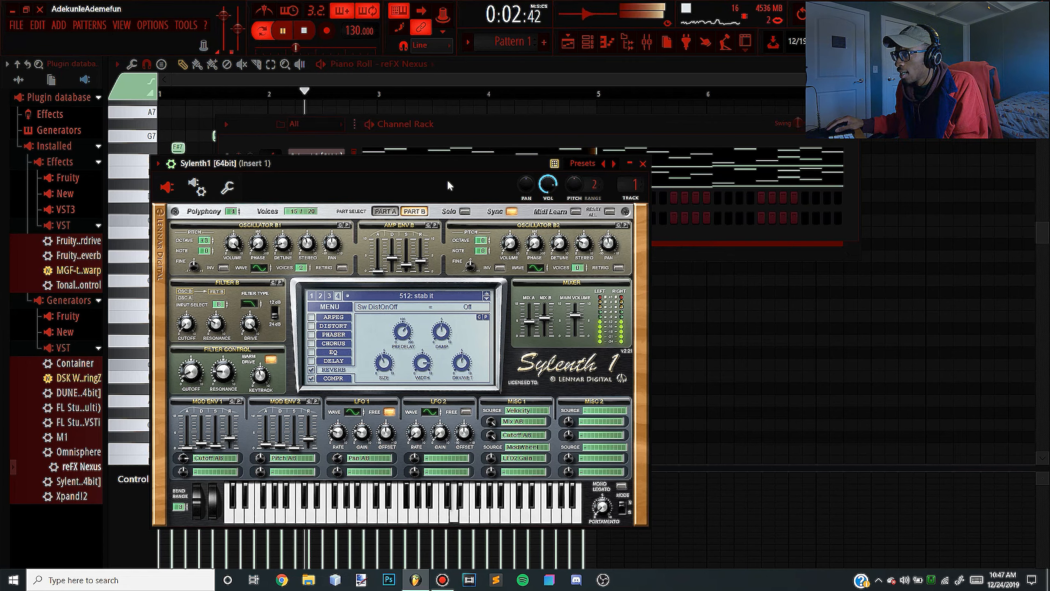
left_click(311, 378)
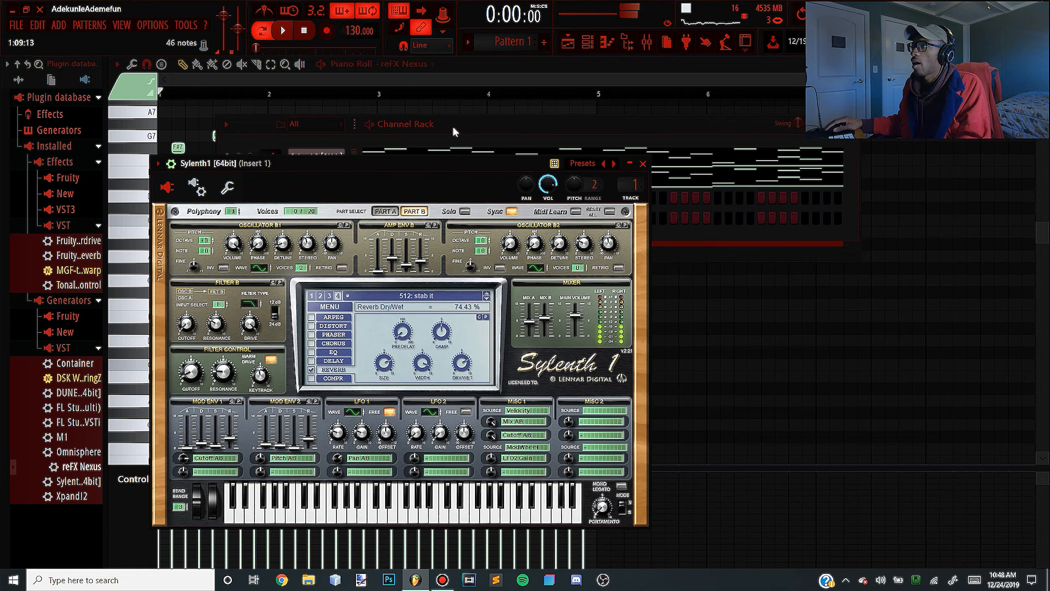
Open reFX Nexus and edit its trancegate so steps 1, 3, 5, 6 and 7 are active at speed 1/32.
key("F6")
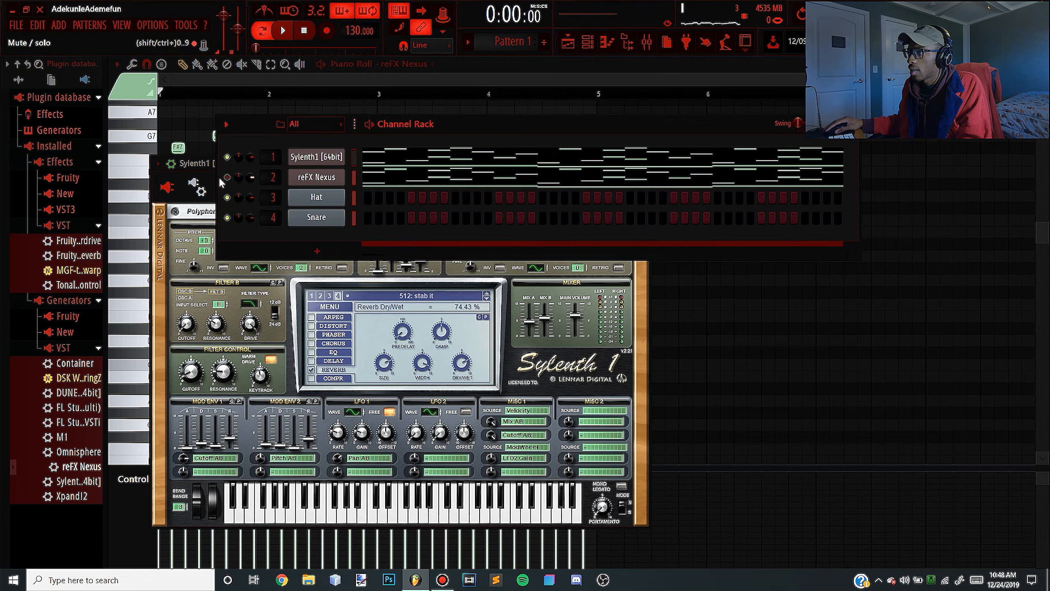
left_click(333, 177)
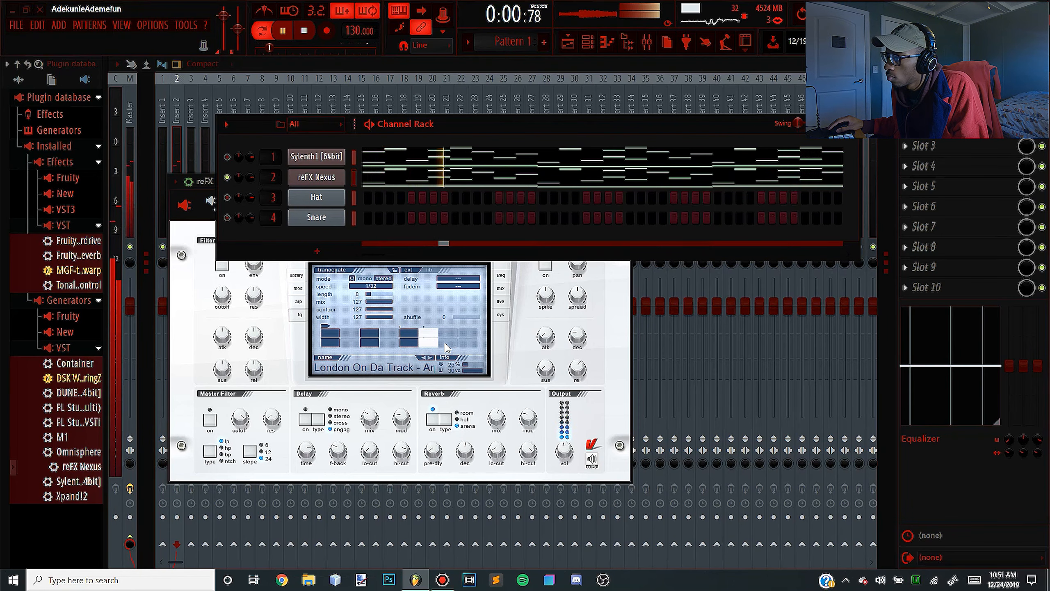
left_click(409, 334)
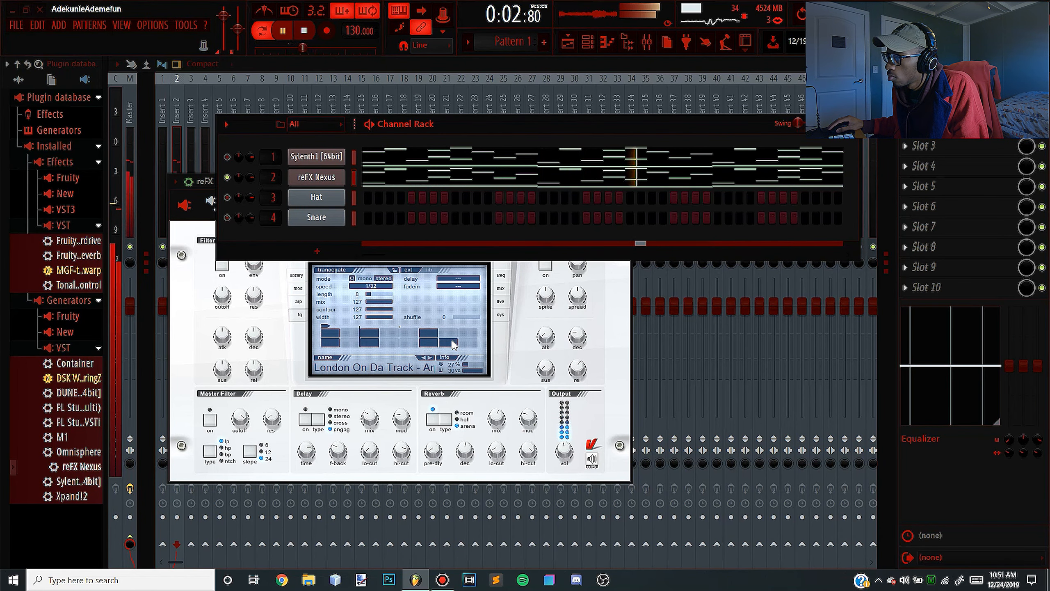
left_click(410, 334)
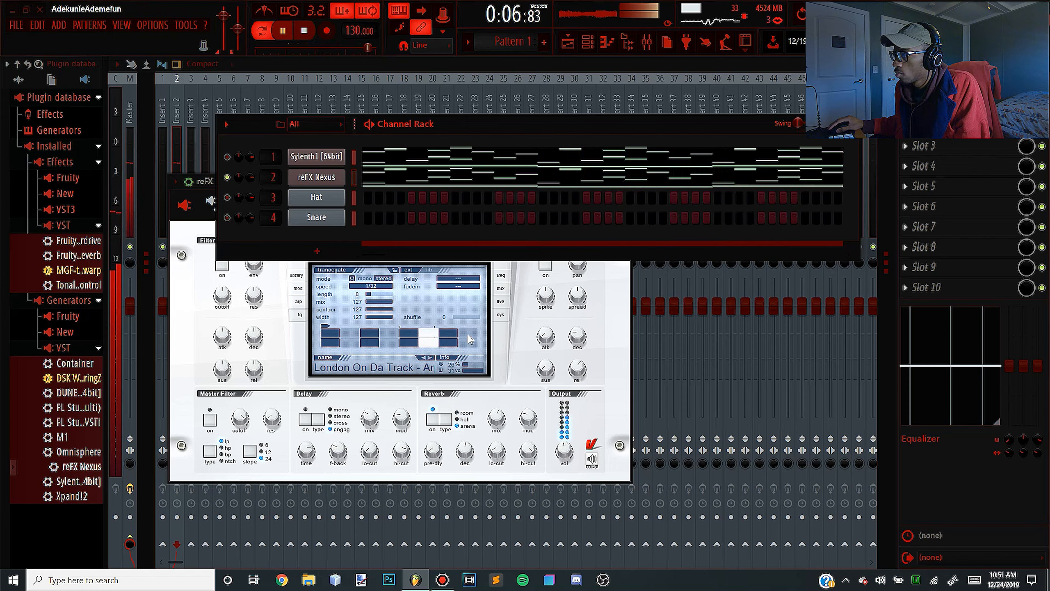
left_click(371, 286)
left_click(380, 316)
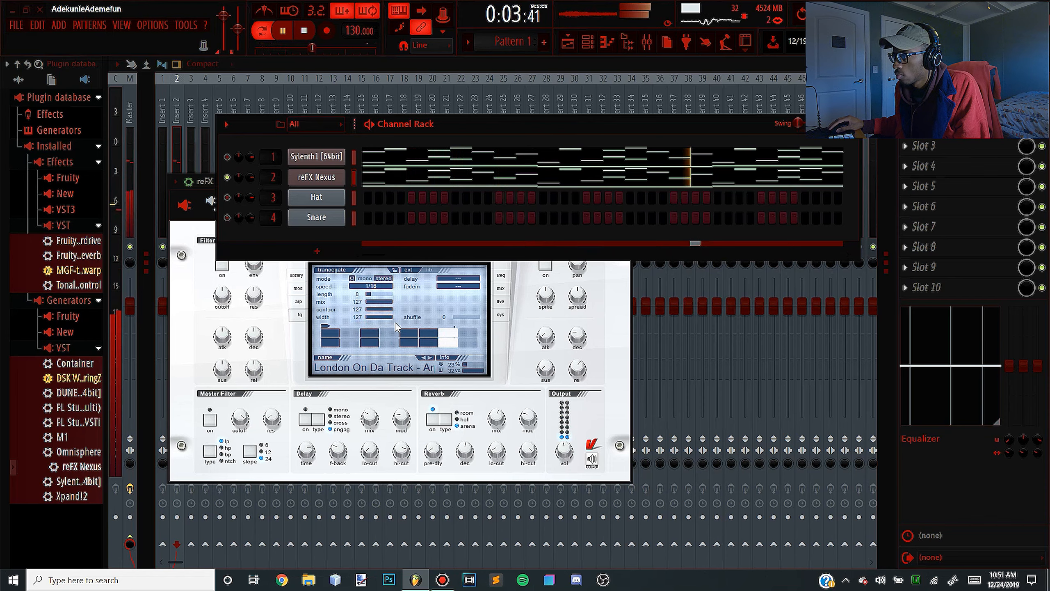
left_click(381, 288)
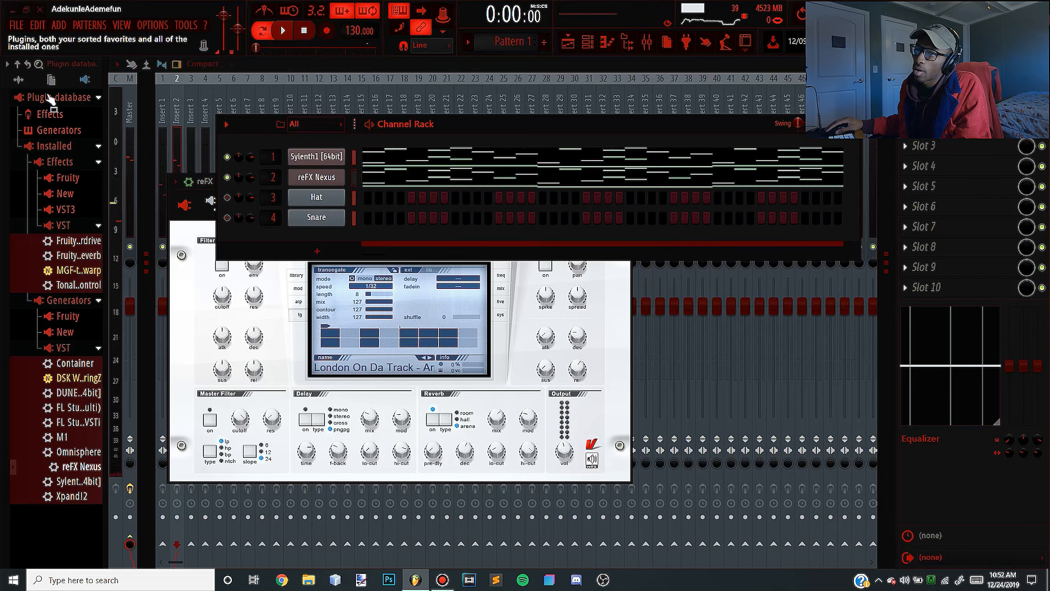
Replace the Hat channel's sound with 808 1 (Zaytoven) from the 02 808s folder and open that channel's piano roll.
left_click(34, 88)
scroll(46, 367, "down", 3)
left_click(56, 280)
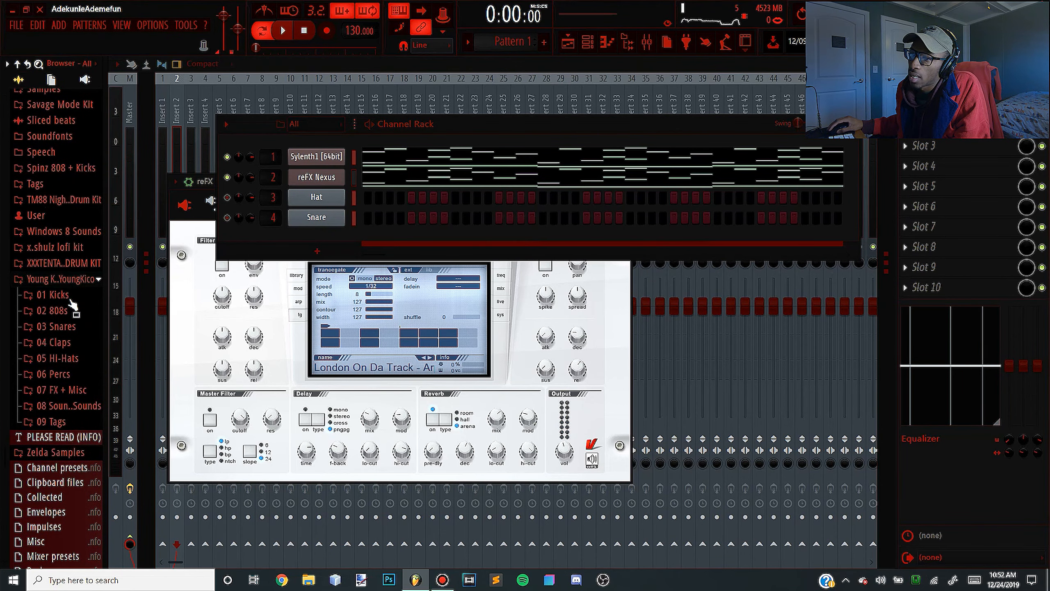
left_click(70, 310)
left_click_drag(68, 341, 326, 199)
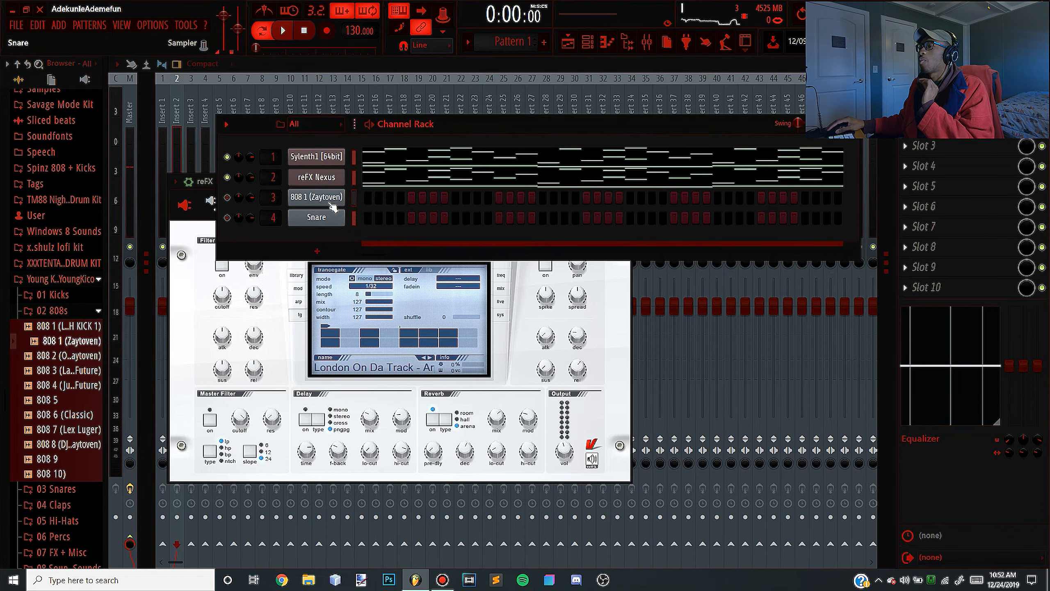
right_click(331, 203)
left_click(381, 201)
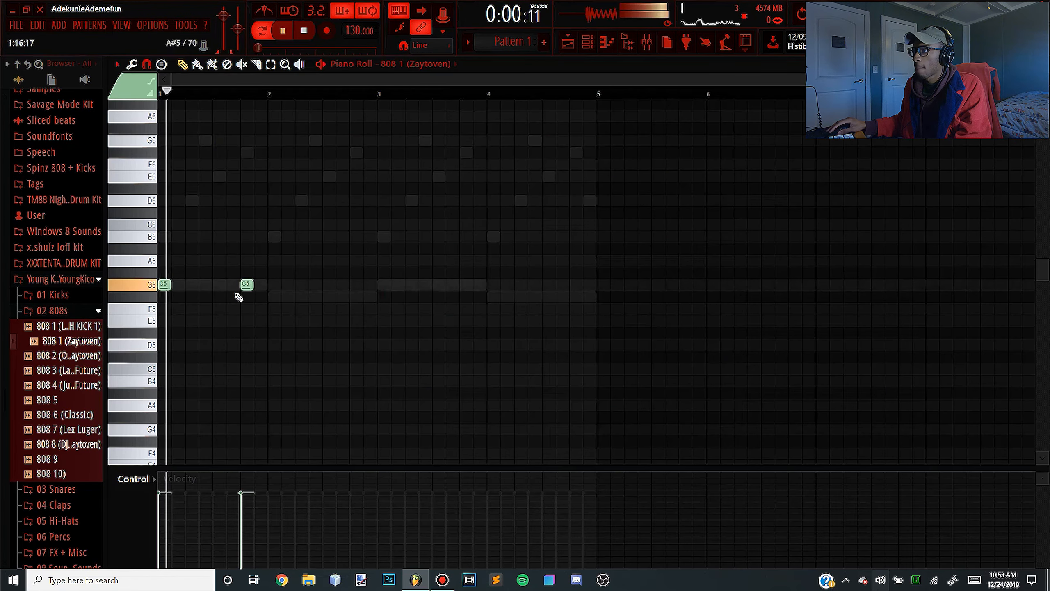
Replace the two G5 notes with an F#7 at the start of bar 1 and a B6 at the start of bar 2.
key("space")
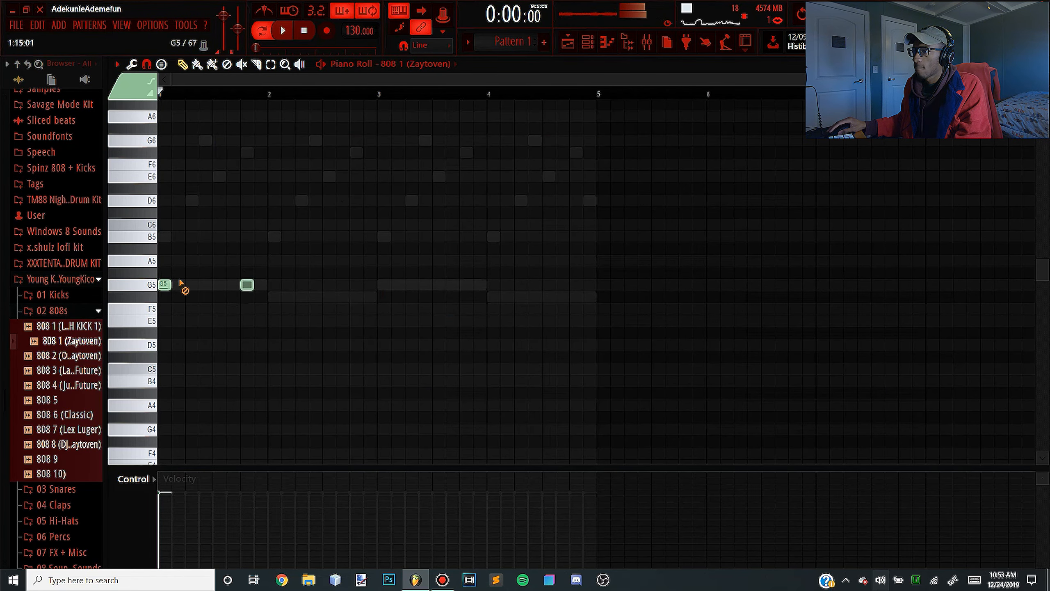
left_click_drag(165, 286, 151, 201)
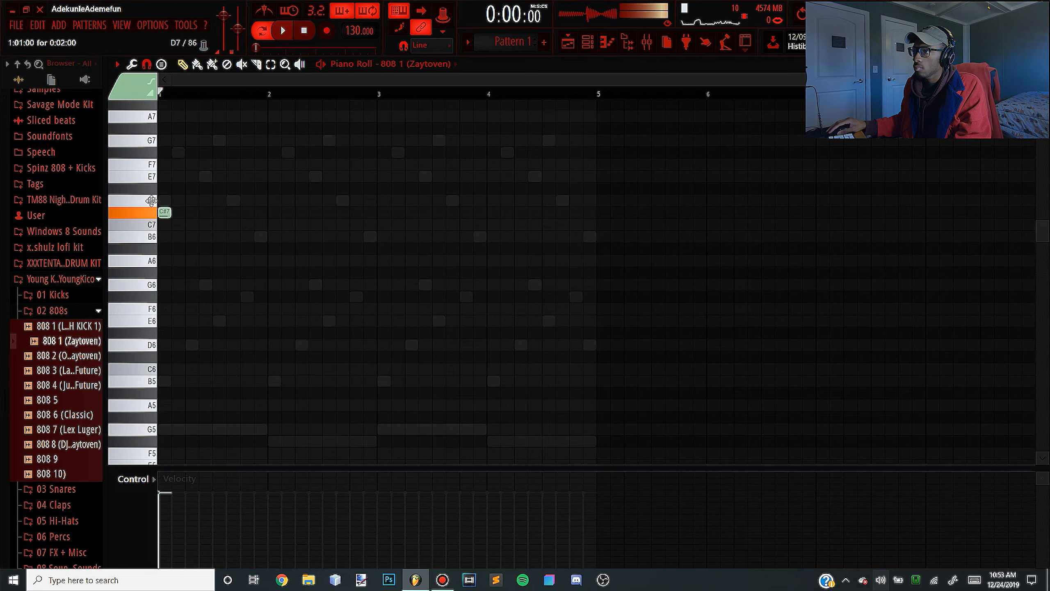
left_click_drag(136, 156, 137, 144)
key("space")
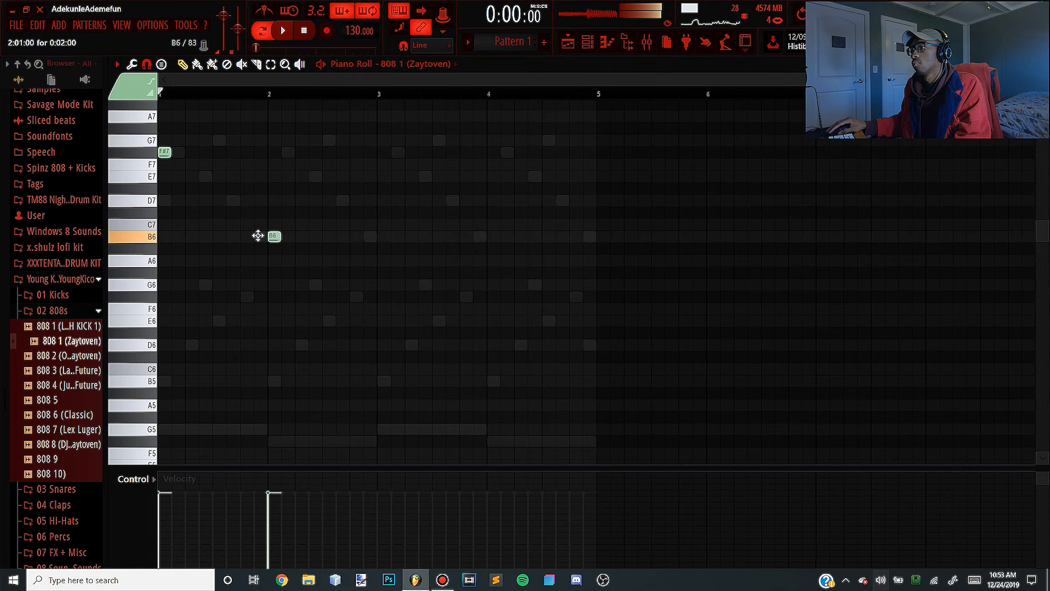
Move the B6 note back to step 15 of bar 1 and add a second F#7 at step 7 of bar 1.
key("space")
left_click(214, 151)
key("space")
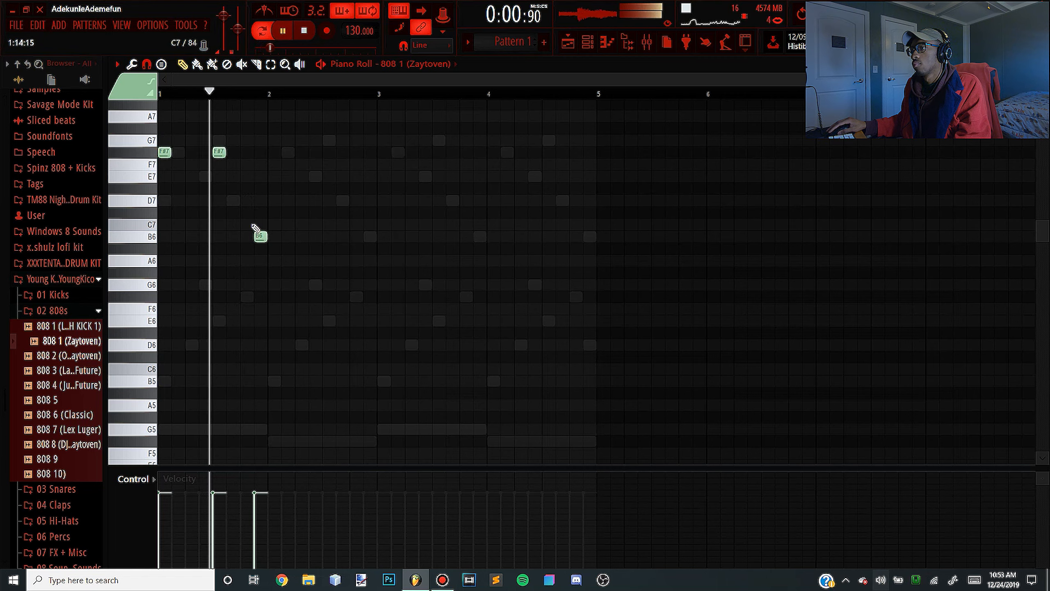
left_click_drag(231, 152, 206, 151)
key("space")
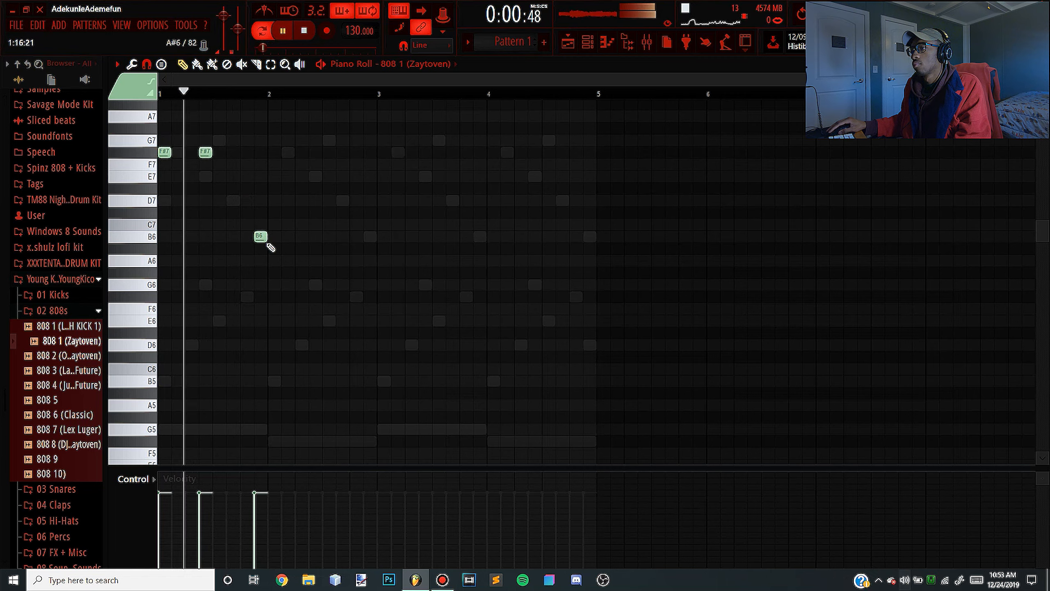
Add B6 notes at steps 7 and 13 of bar 2 and a G7 note at the start of bar 3.
left_click(308, 237)
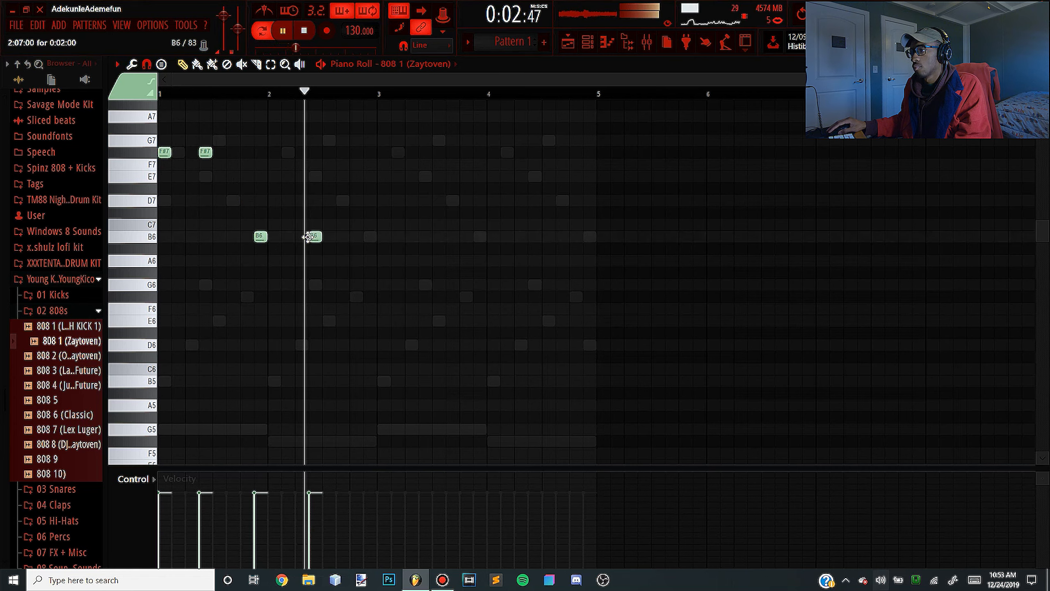
key("space")
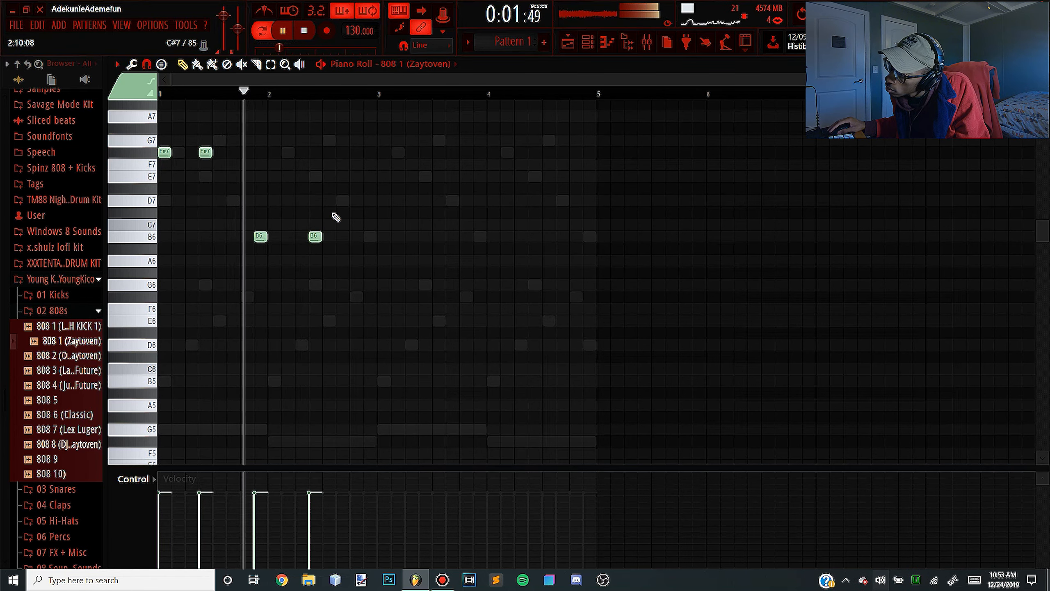
key("space")
left_click(355, 236)
left_click_drag(378, 141, 378, 130)
key("space")
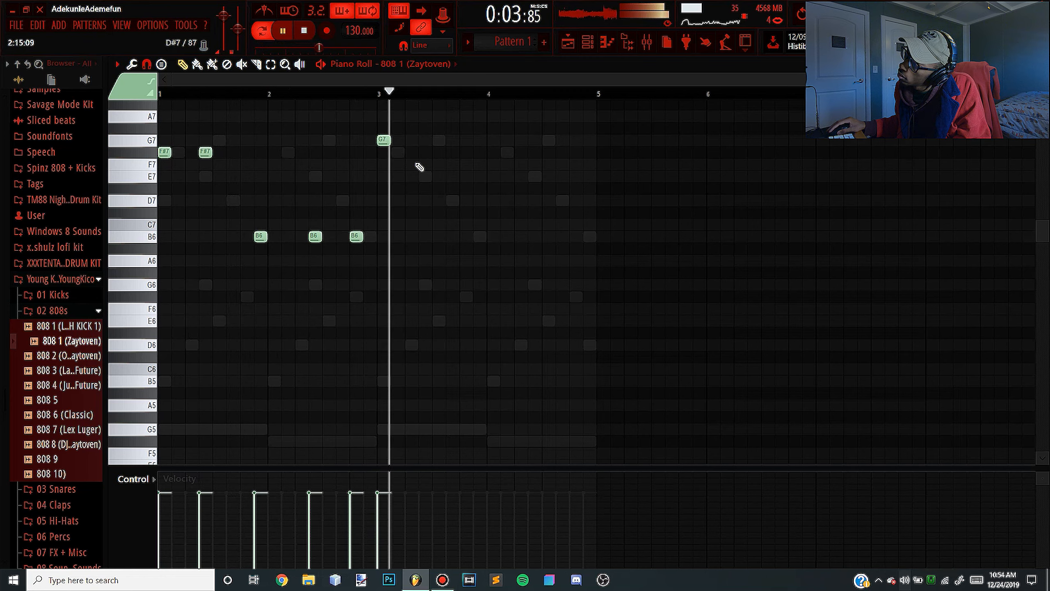
key("space")
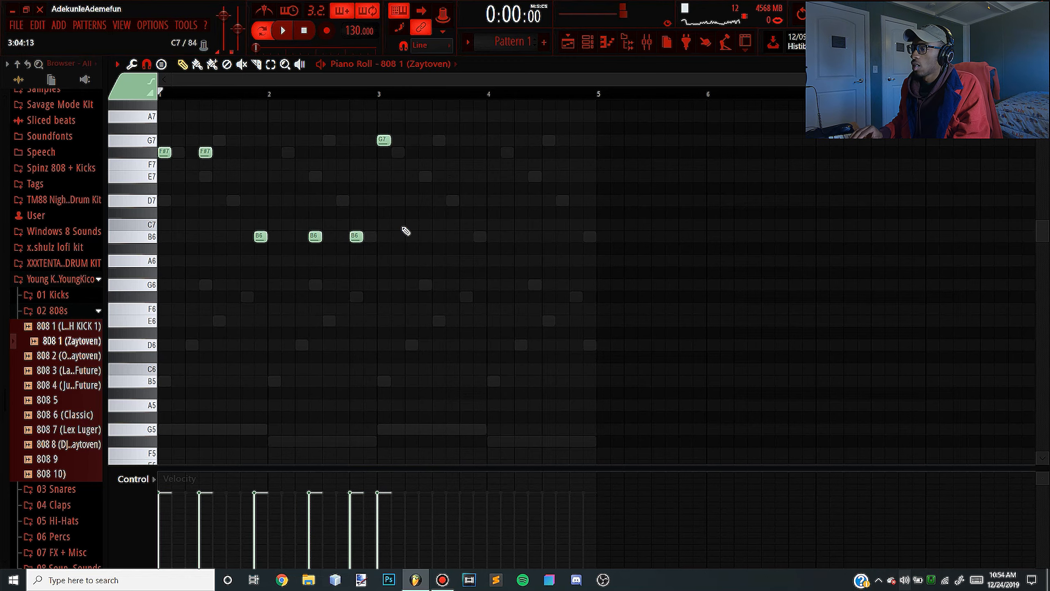
Transpose all the 808 notes down two octaves and add a G5 note at step 9 of bar 3.
key("space")
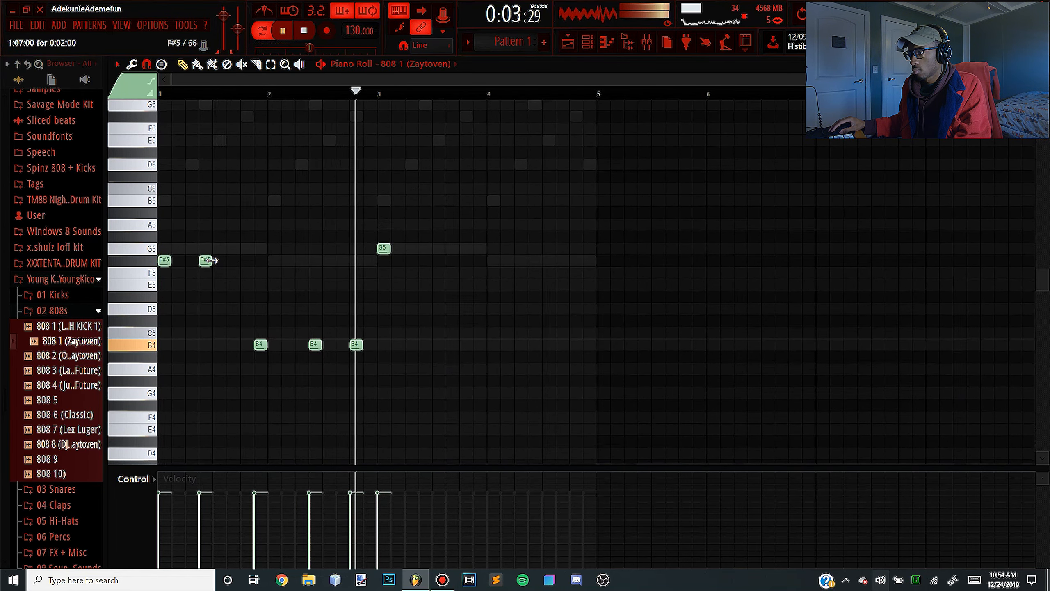
key("space")
left_click(434, 248)
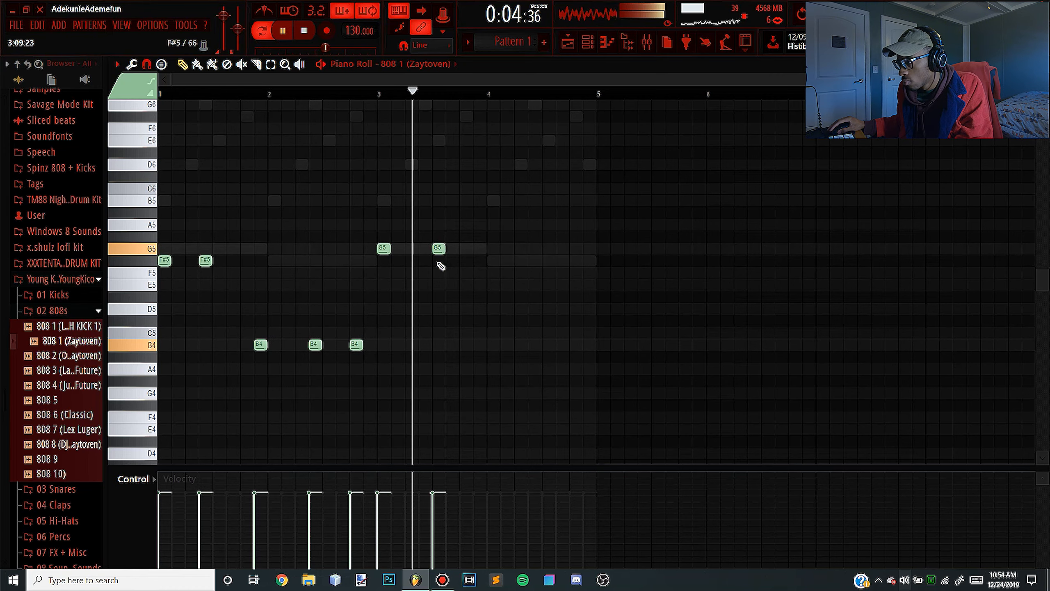
key("space")
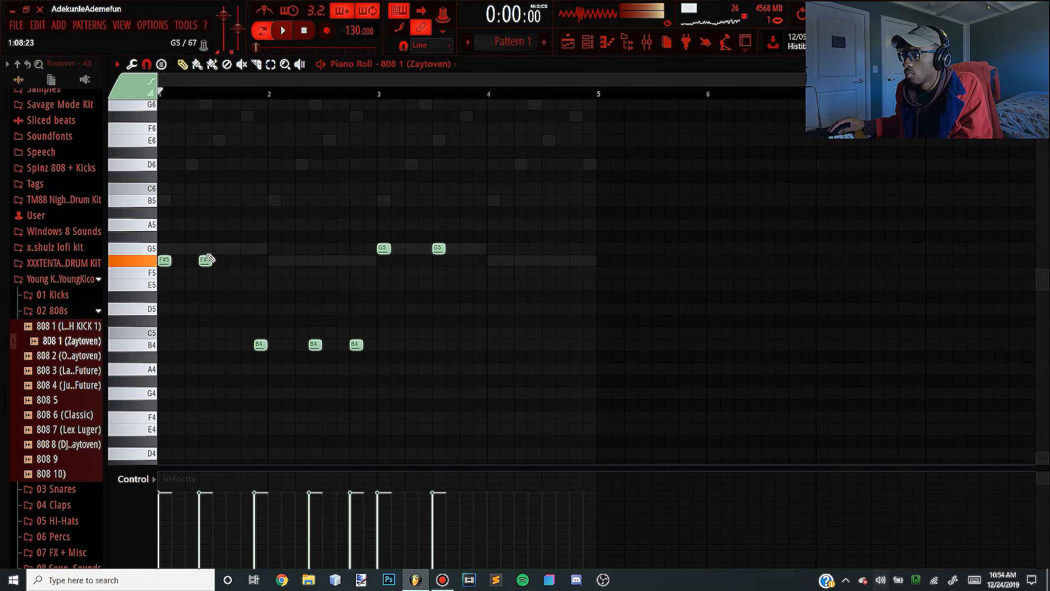
Delete the second F#5 note and move the first B4 note to step 11 of bar 1.
key("space")
key("space")
left_click_drag(257, 342, 216, 343)
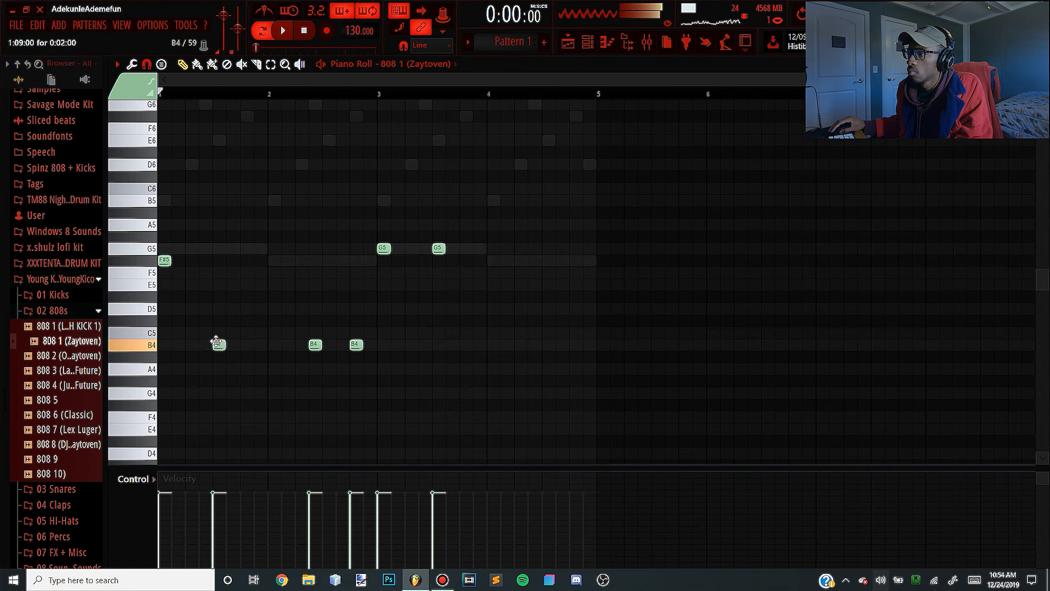
key("space")
key("space")
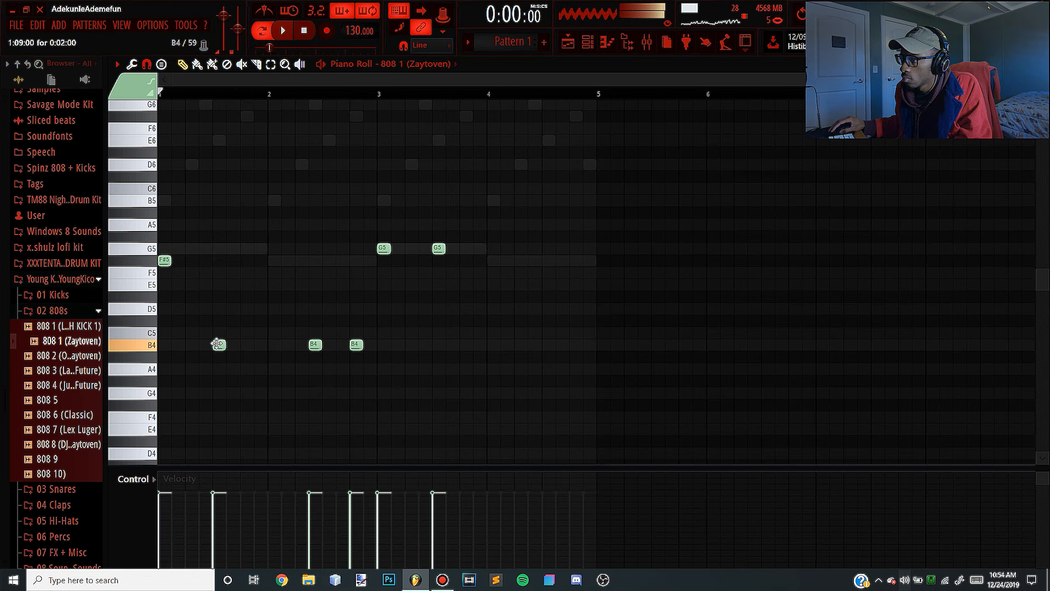
key("space")
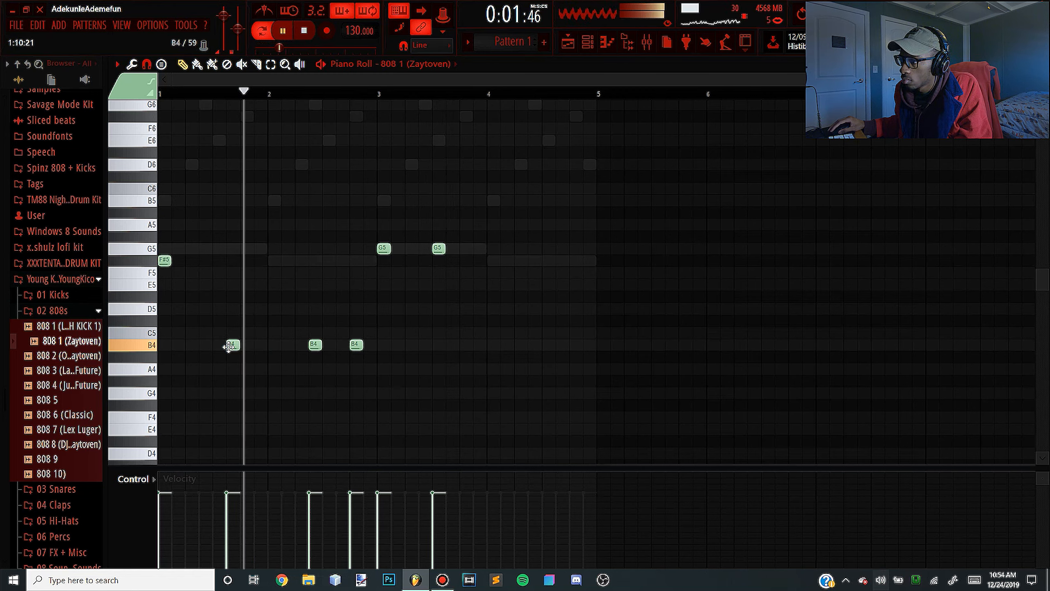
key("space")
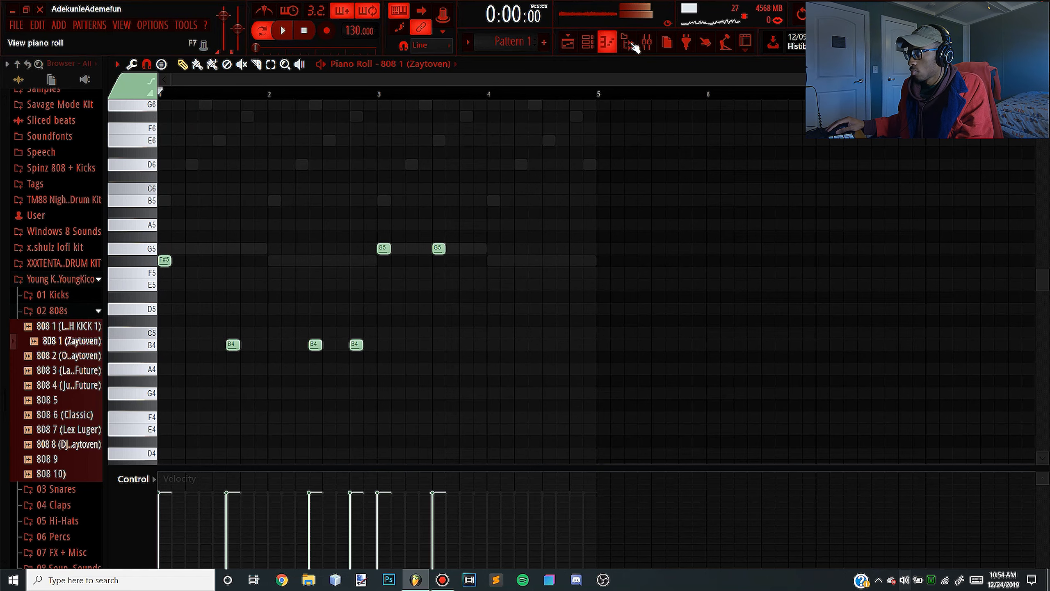
Lower mixer inserts 1 and 2 to about -6.9 dB and route the 808 1 (Zaytoven) channel to insert 10.
left_click(648, 44)
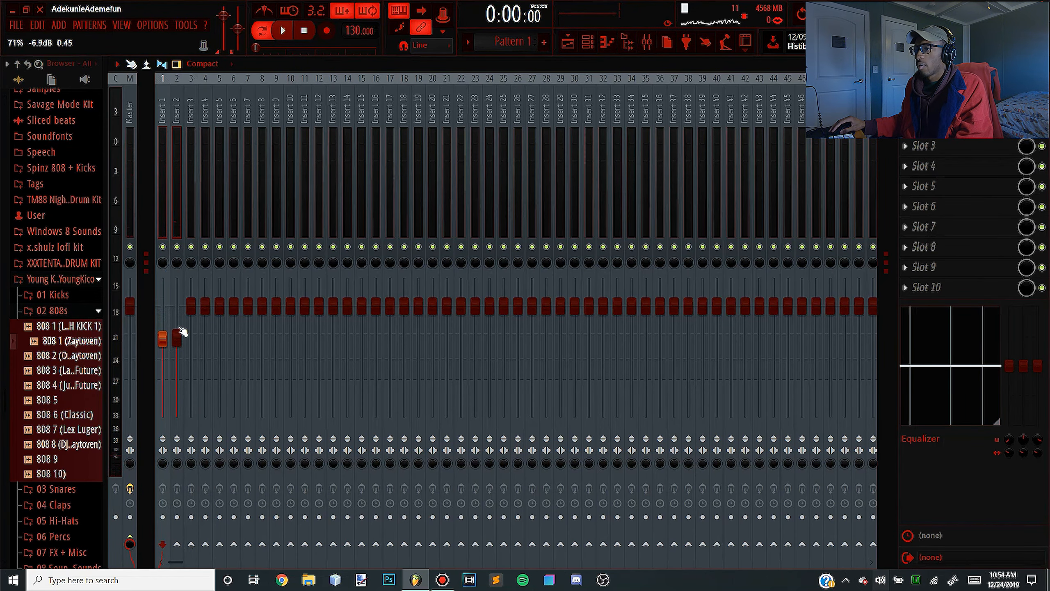
left_click(588, 40)
key("space")
left_click_drag(268, 199, 269, 198)
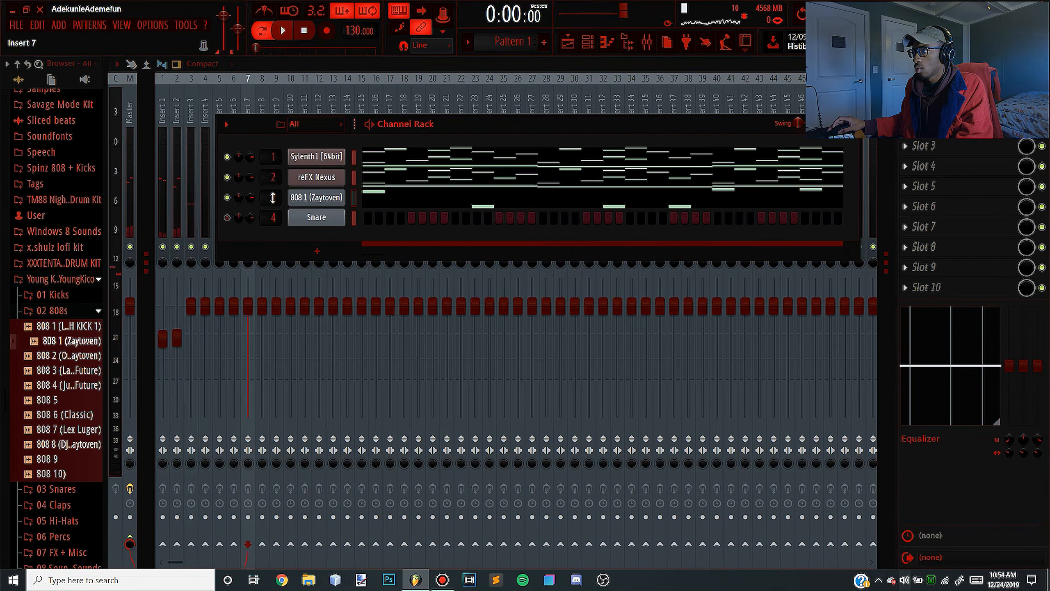
key("space")
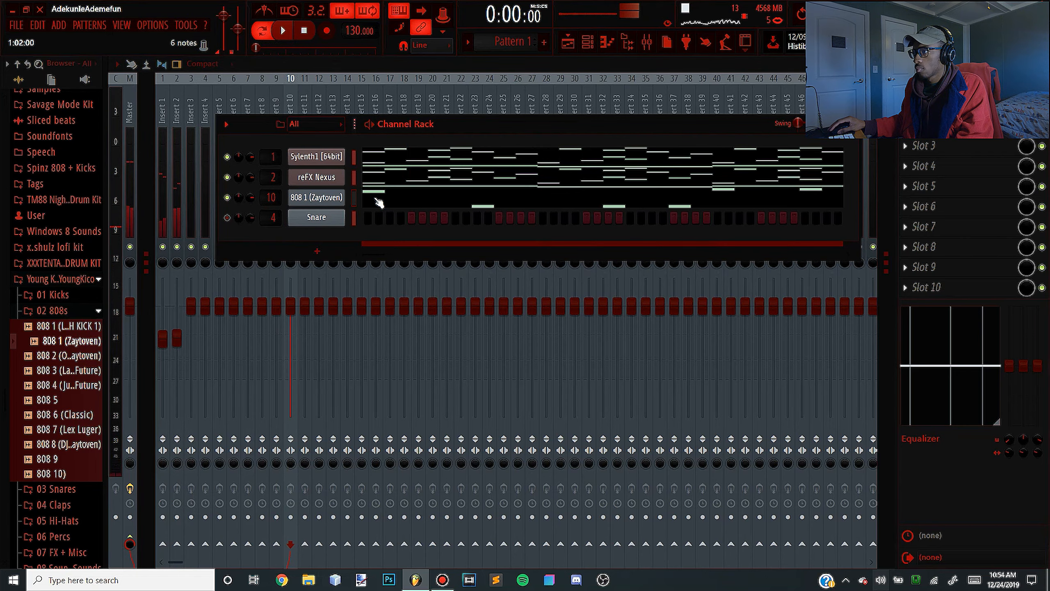
Reopen the 808 piano roll, select all notes and raise their velocity to maximum.
left_click(379, 202)
key("ctrl+a")
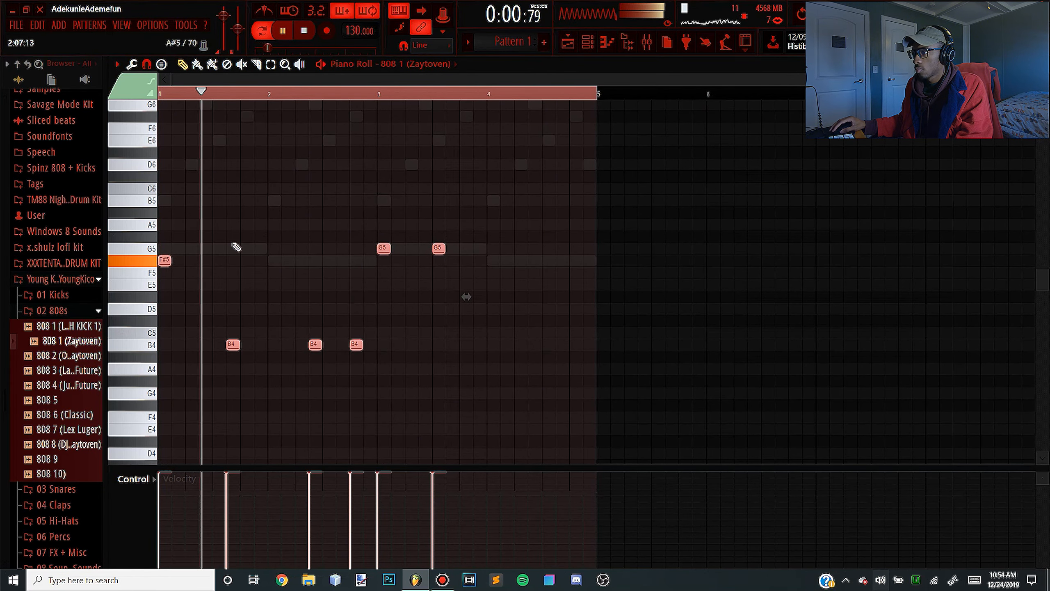
key("space")
Raise the opening 808 note in bar 1 to G5 and audition the bass line.
left_click(164, 240)
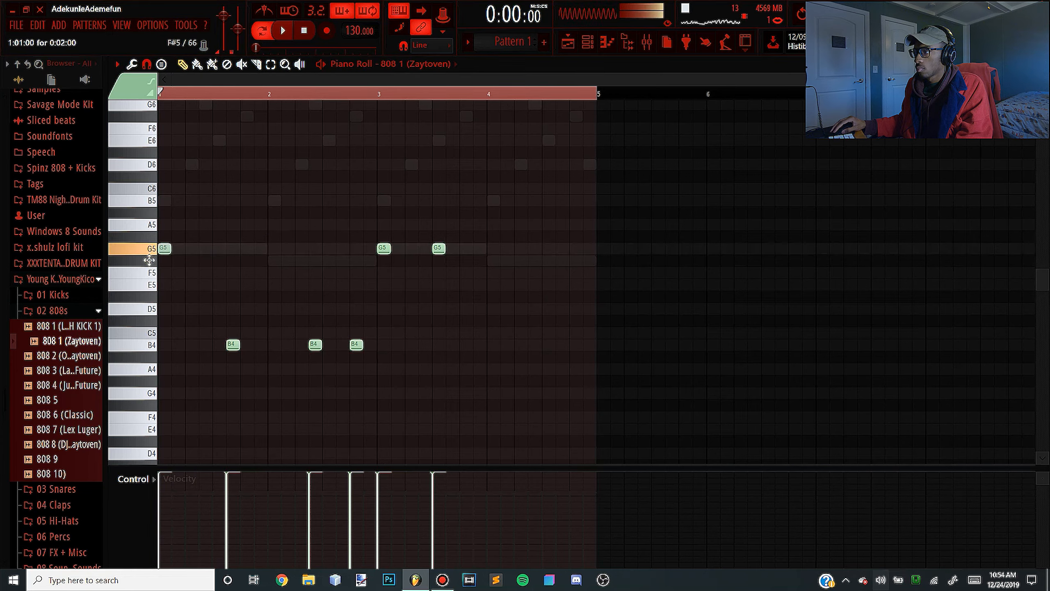
key("space")
key("space")
key("space")
key("space")
Try an extra B4 note at step 15 of bar 1 during playback and remove it again.
left_click(260, 344)
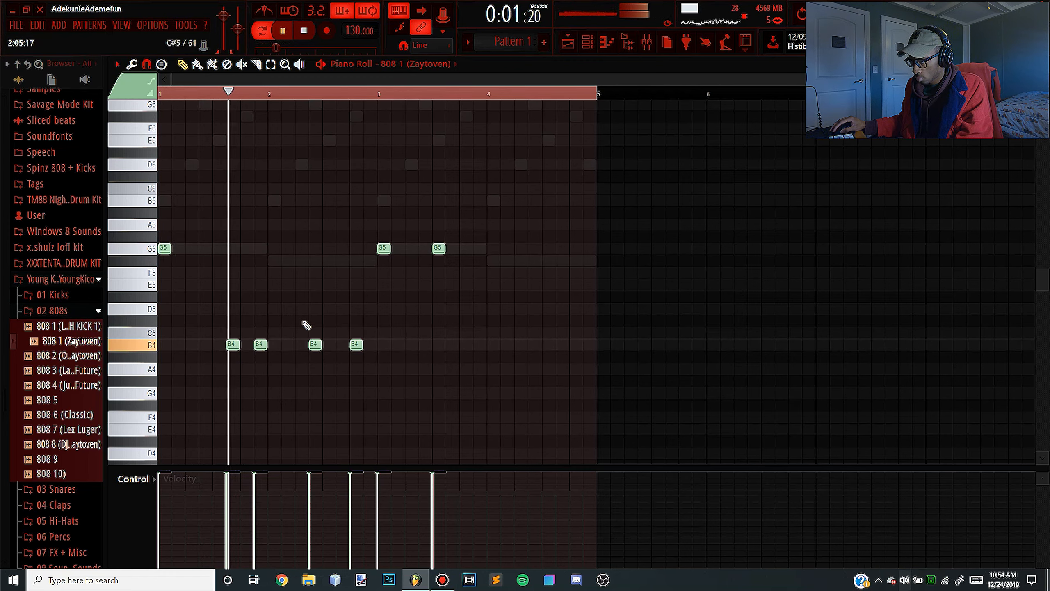
key("space")
right_click(260, 345)
key("space")
key("space")
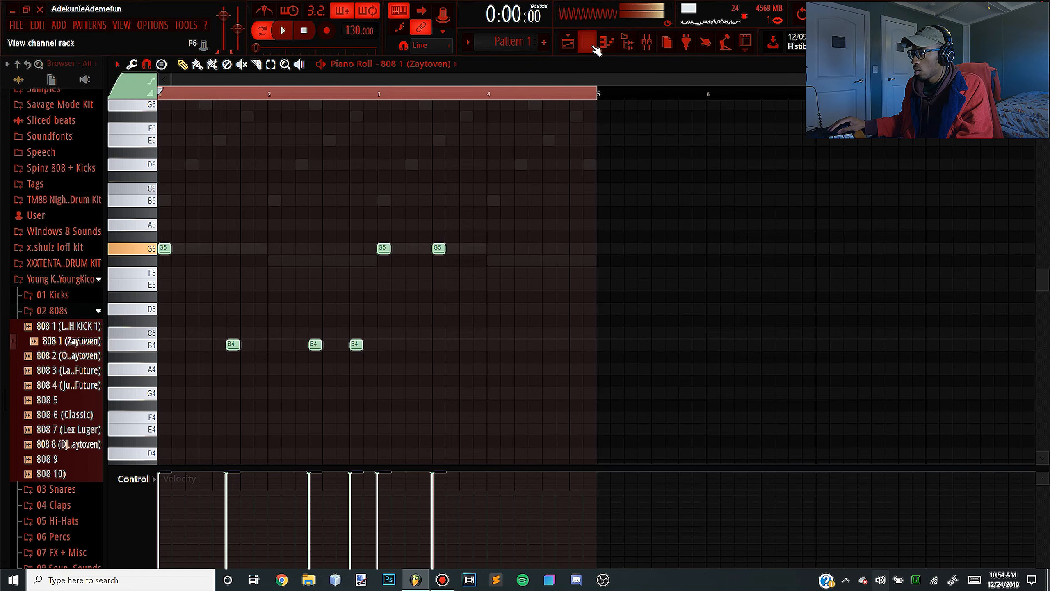